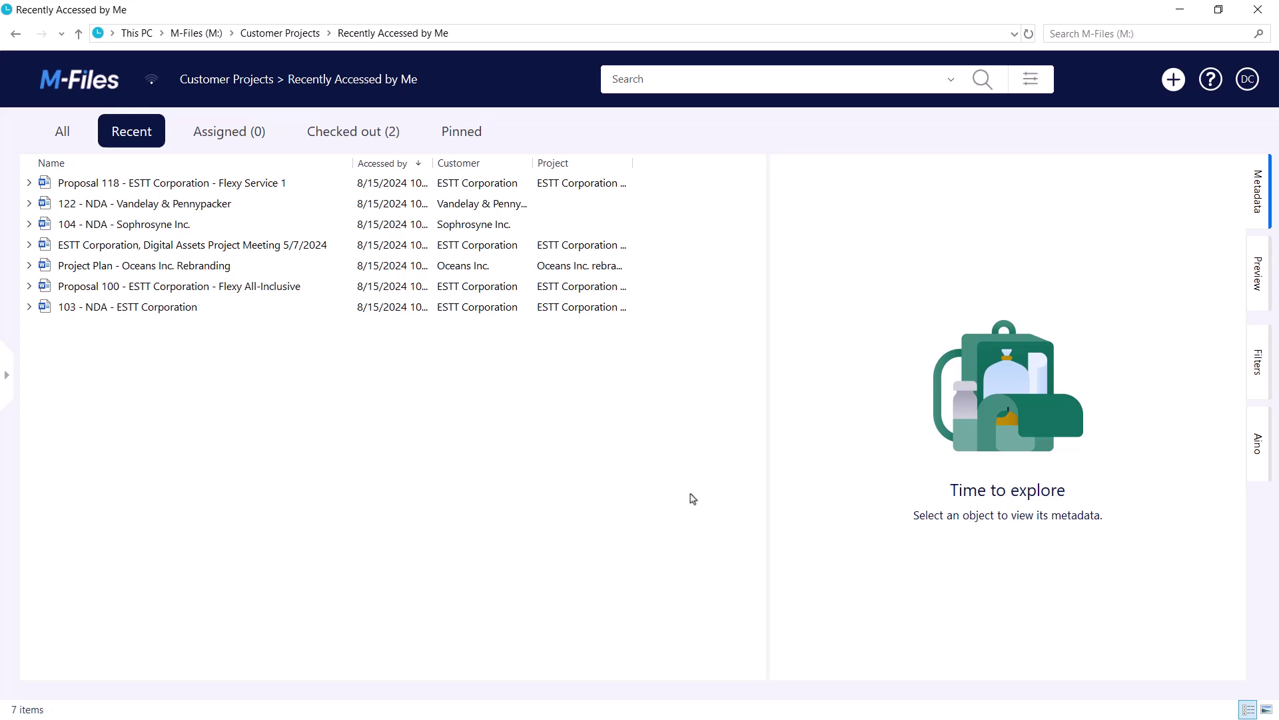
Bring up the Save as PDF options for Proposal 100 - ESTT Corporation - Flexy All-Inclusive
{"action": "left_click", "coordinate": [236, 290]}
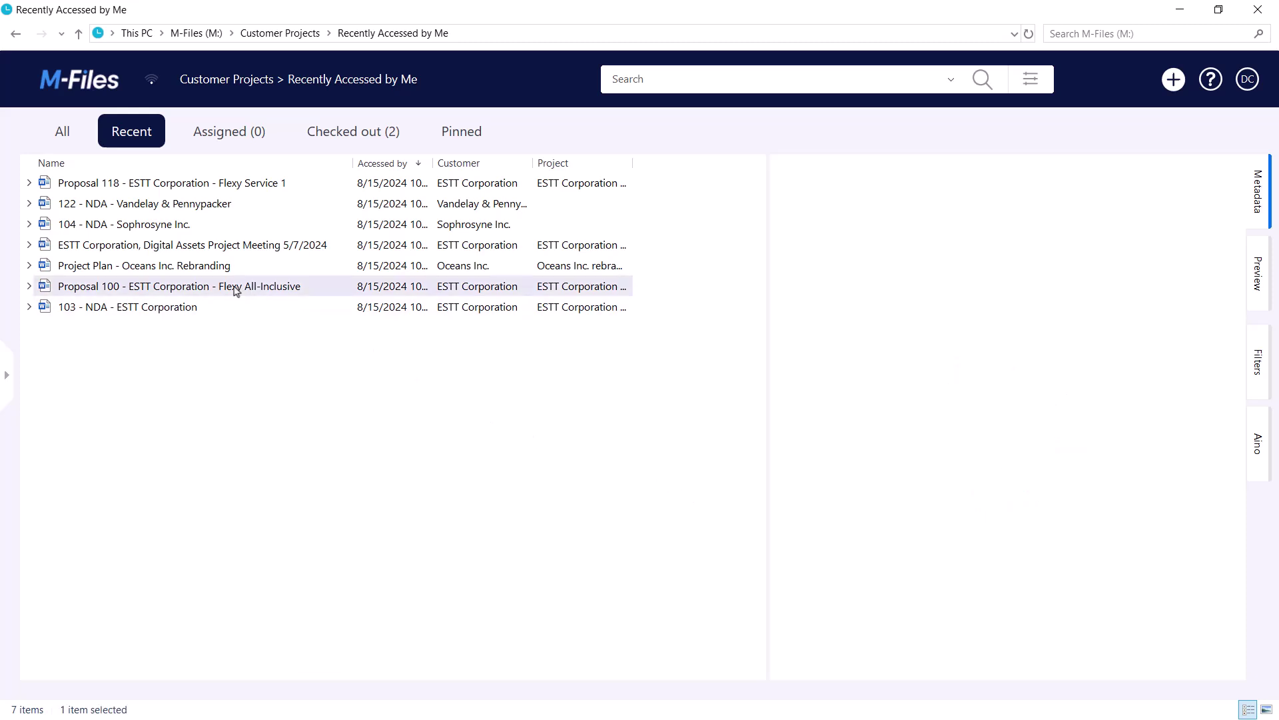
{"action": "right_click", "coordinate": [236, 290]}
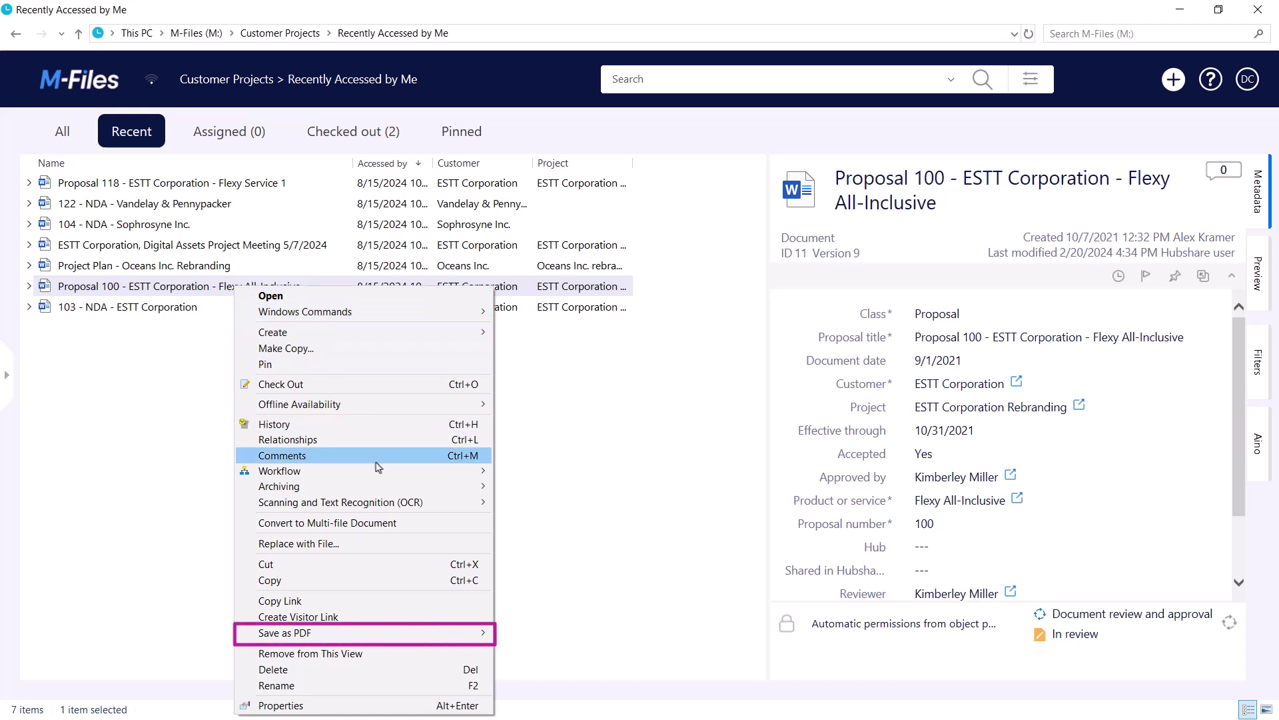
{"action": "mouse_move", "coordinate": [424, 637]}
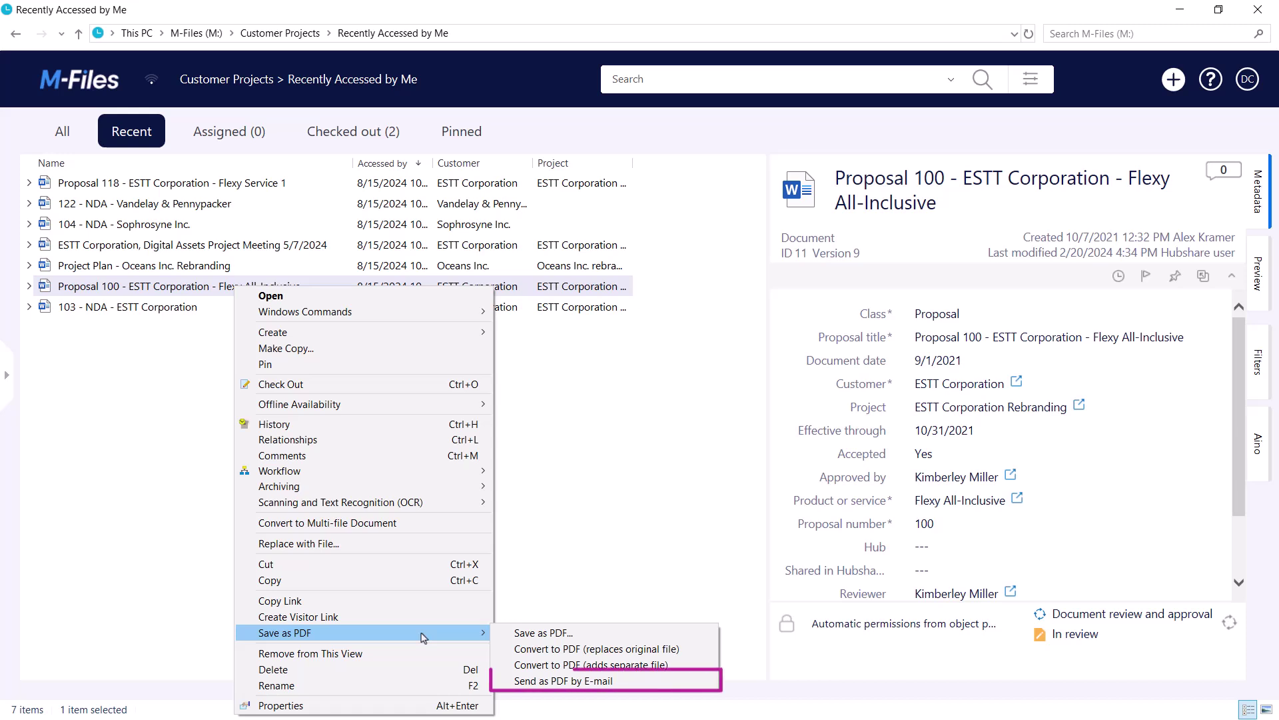
E-mail Proposal 100 as PDF, writing 'Here's the proposal you requested earlier this week', signed 'Kind regards'
{"action": "left_click", "coordinate": [639, 688]}
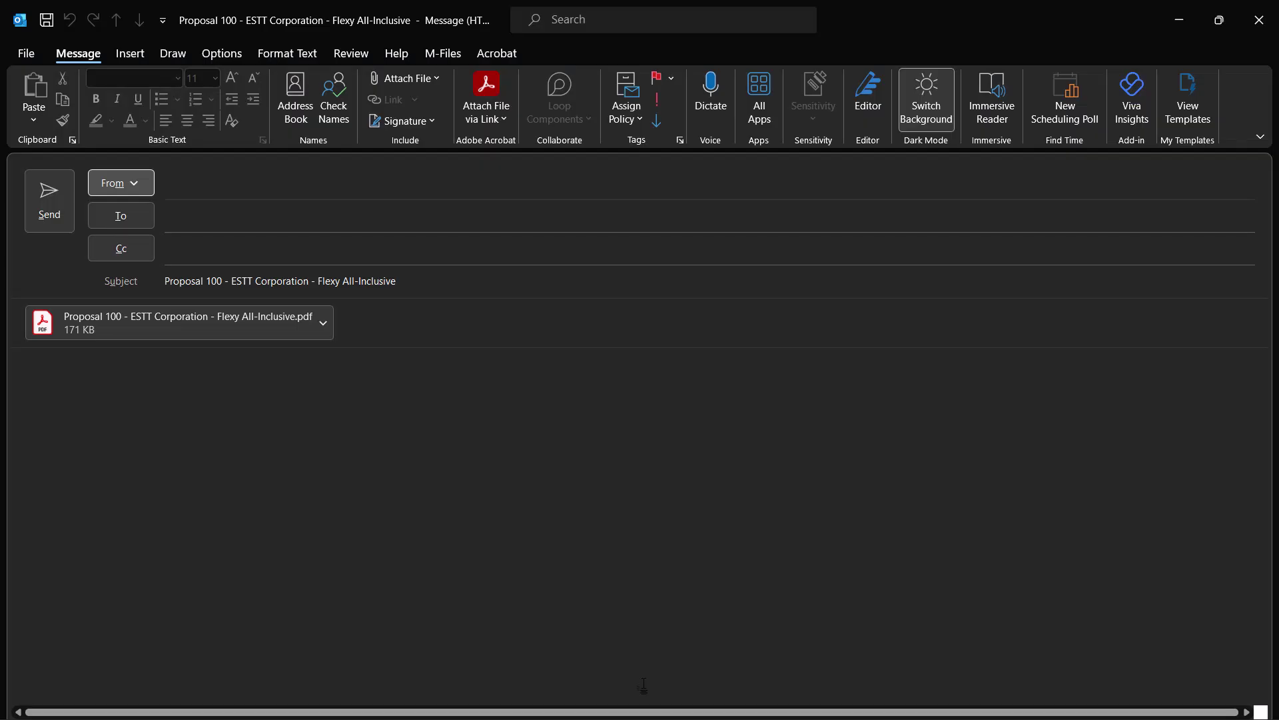
{"action": "type", "text": "Hi,  "}
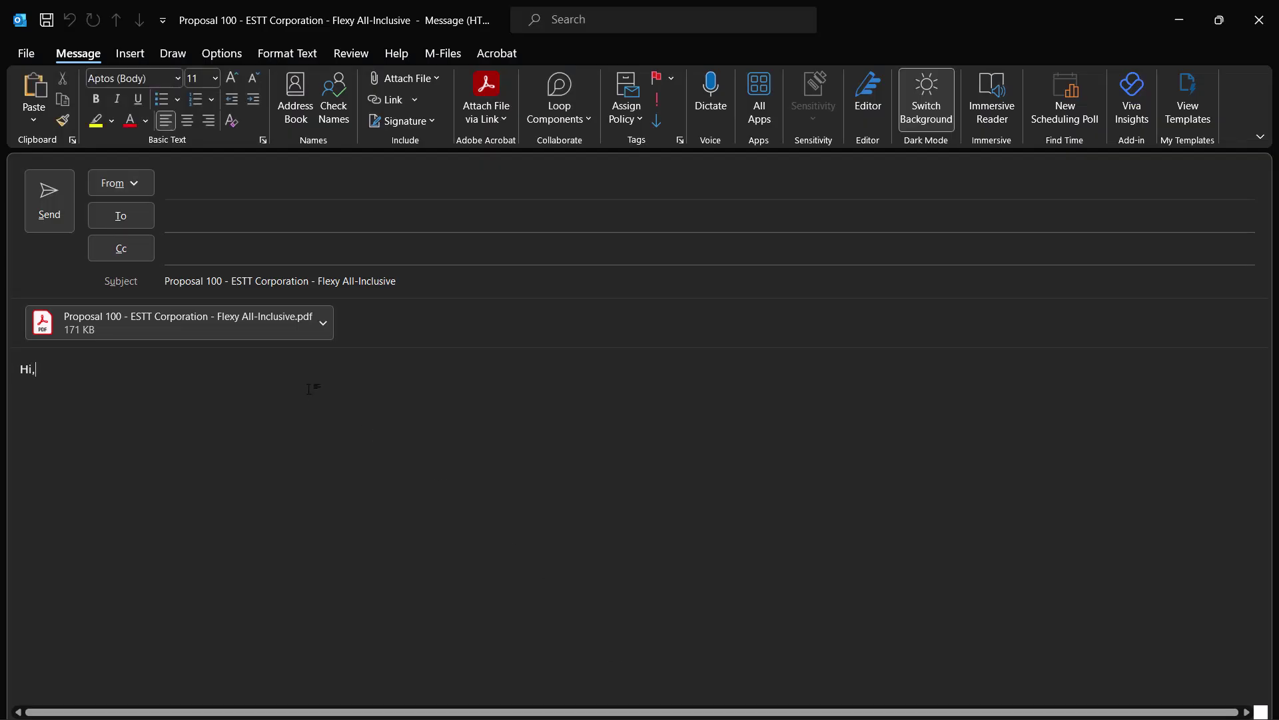
{"action": "type", "text": "Here's the proposal you requested"}
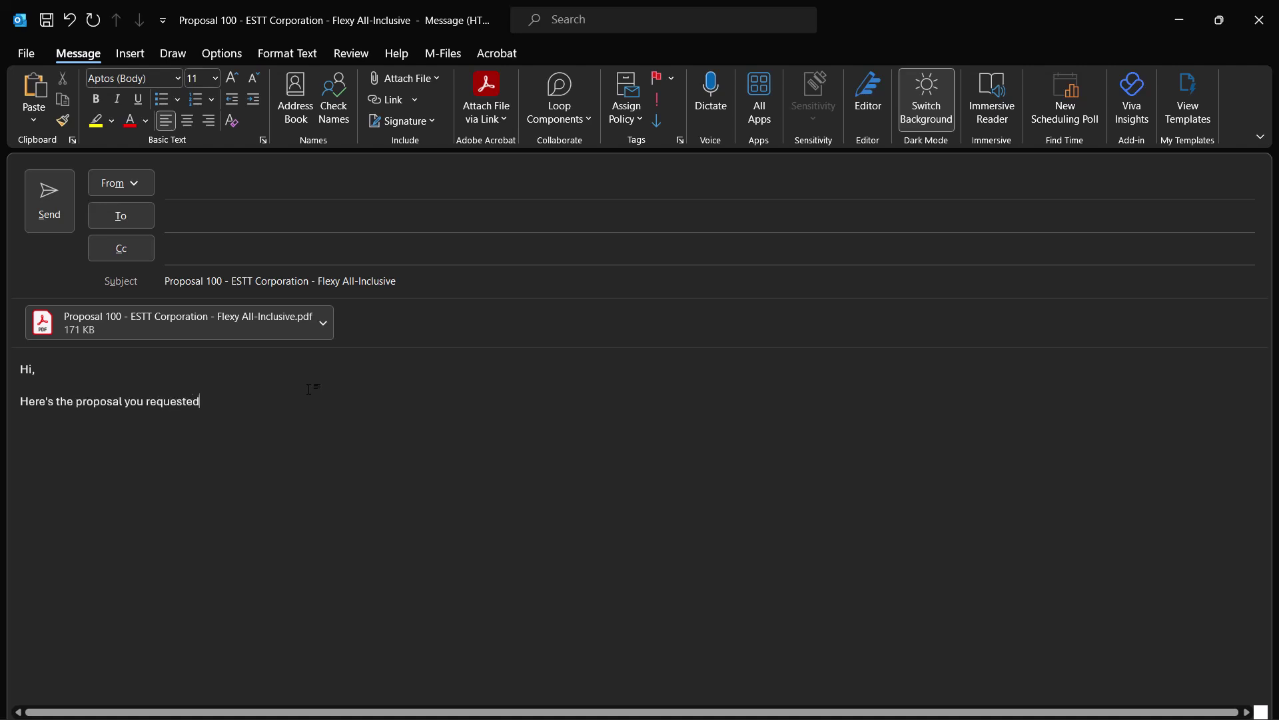
{"action": "type", "text": " earlier this week."}
{"action": "key", "text": "Return"}
{"action": "type", "text": "Kind regards,"}
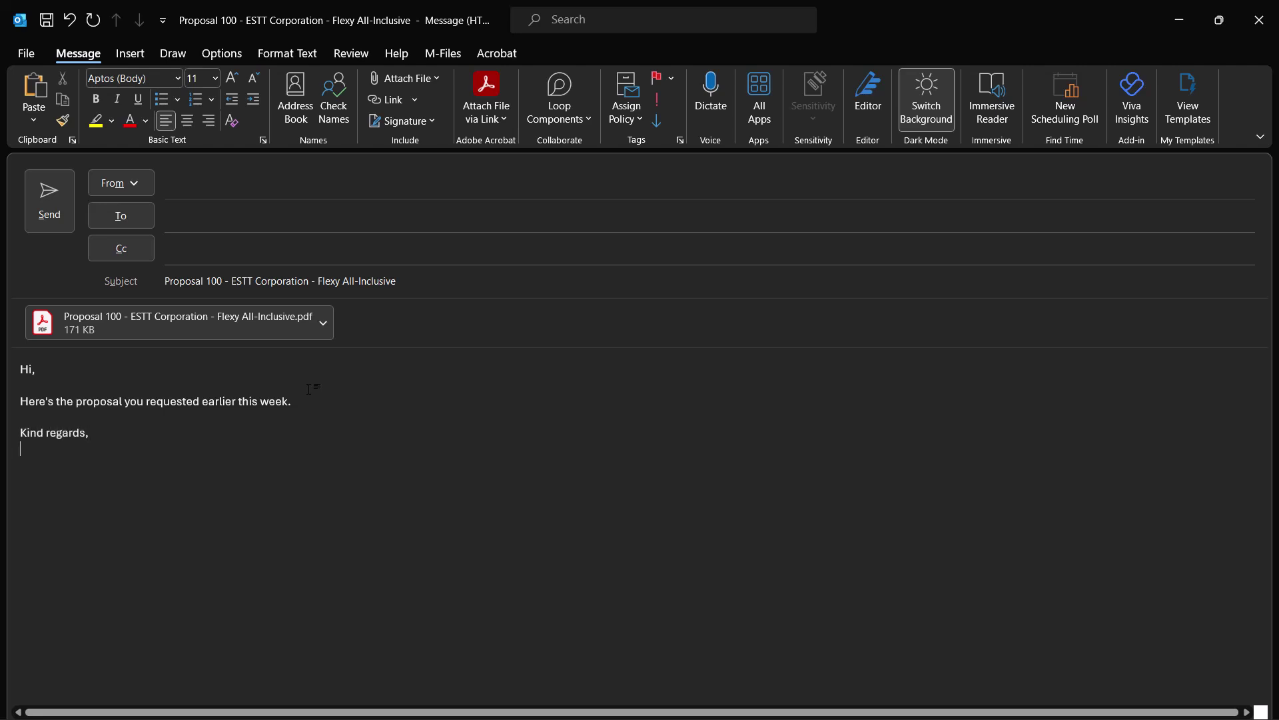
{"action": "key", "text": "Return"}
{"action": "type", "text": "Dell"}
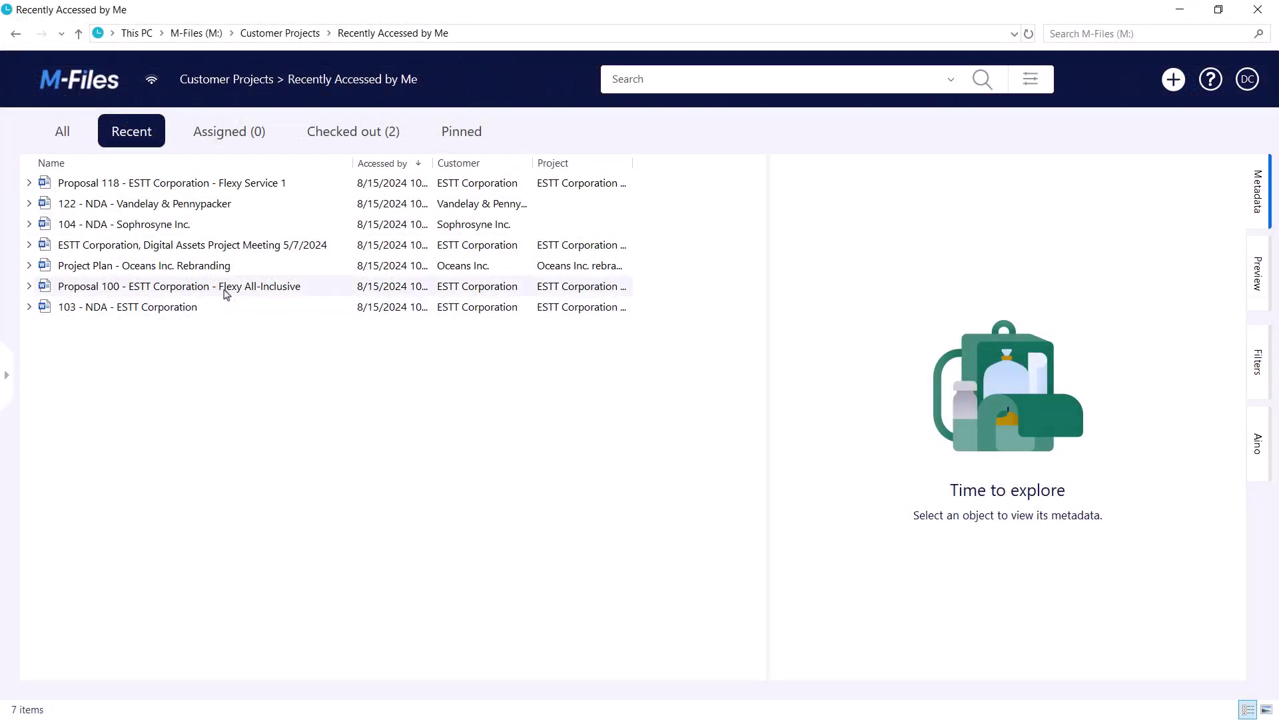
Save Proposal 100 - ESTT Corporation - Flexy All-Inclusive as a PDF file on the Desktop
{"action": "left_click", "coordinate": [227, 294]}
{"action": "right_click", "coordinate": [227, 294]}
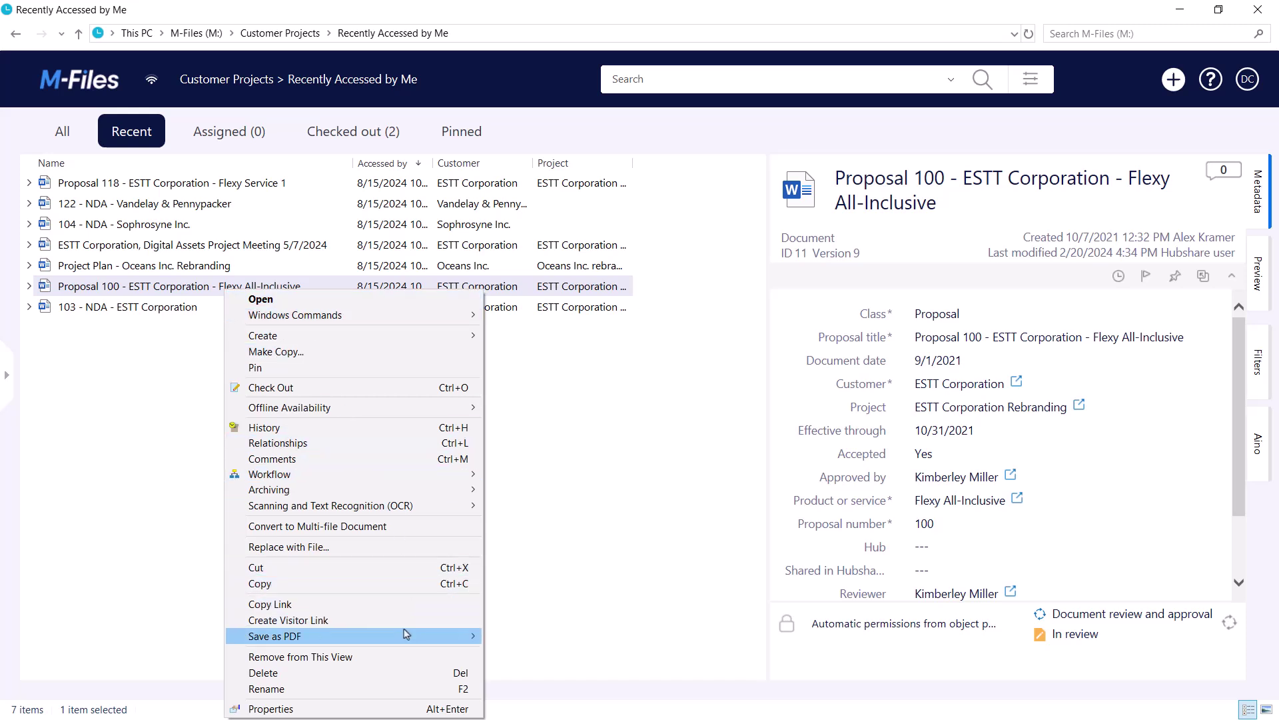
{"action": "mouse_move", "coordinate": [403, 637]}
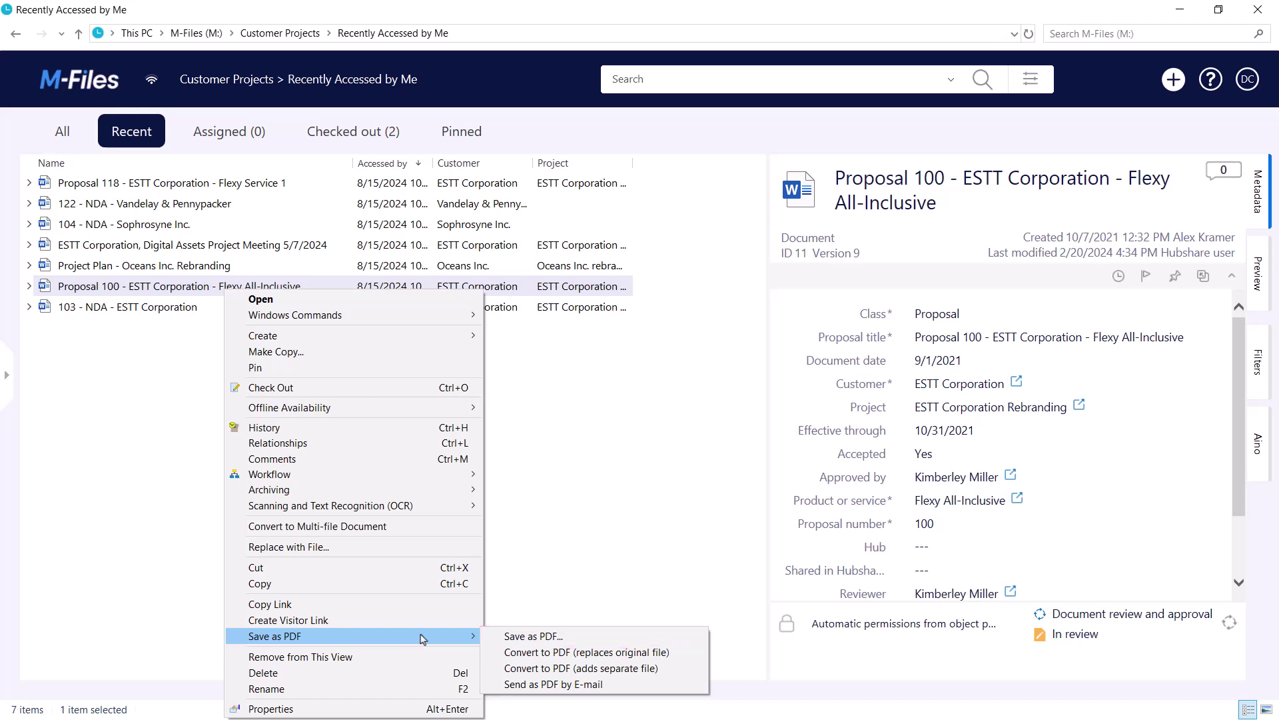
{"action": "left_click", "coordinate": [599, 636]}
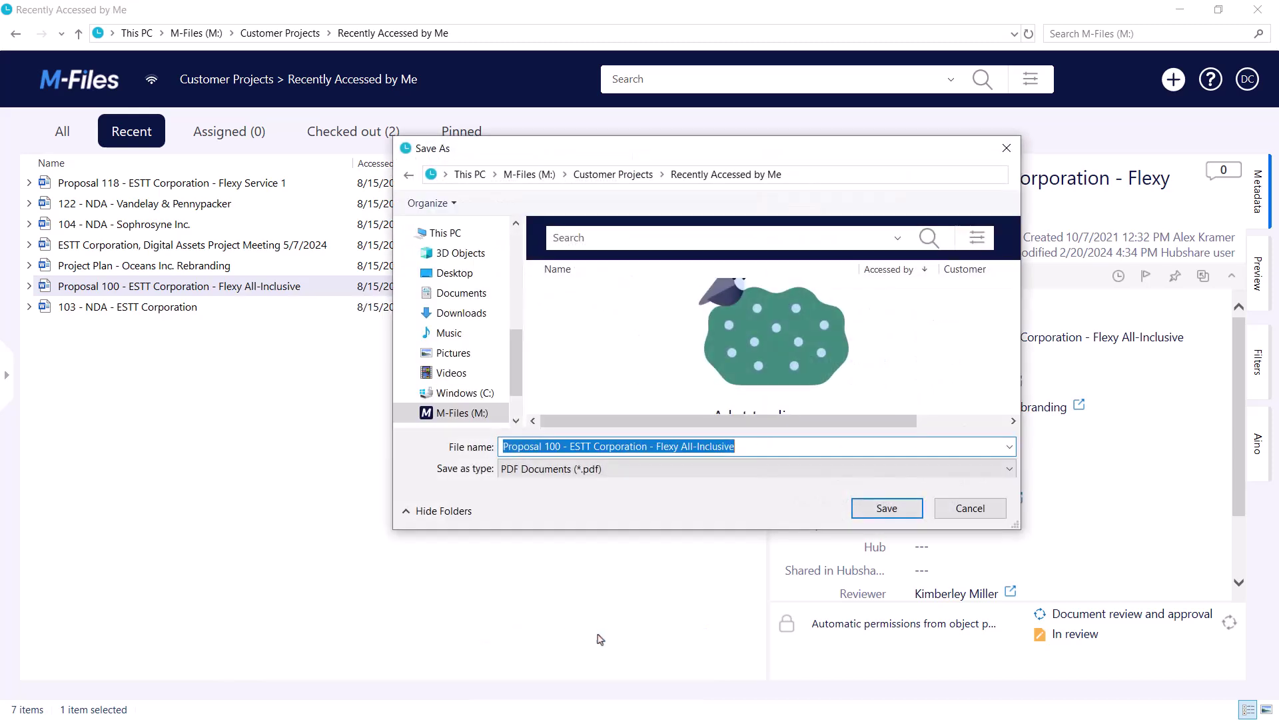
{"action": "left_click", "coordinate": [462, 279]}
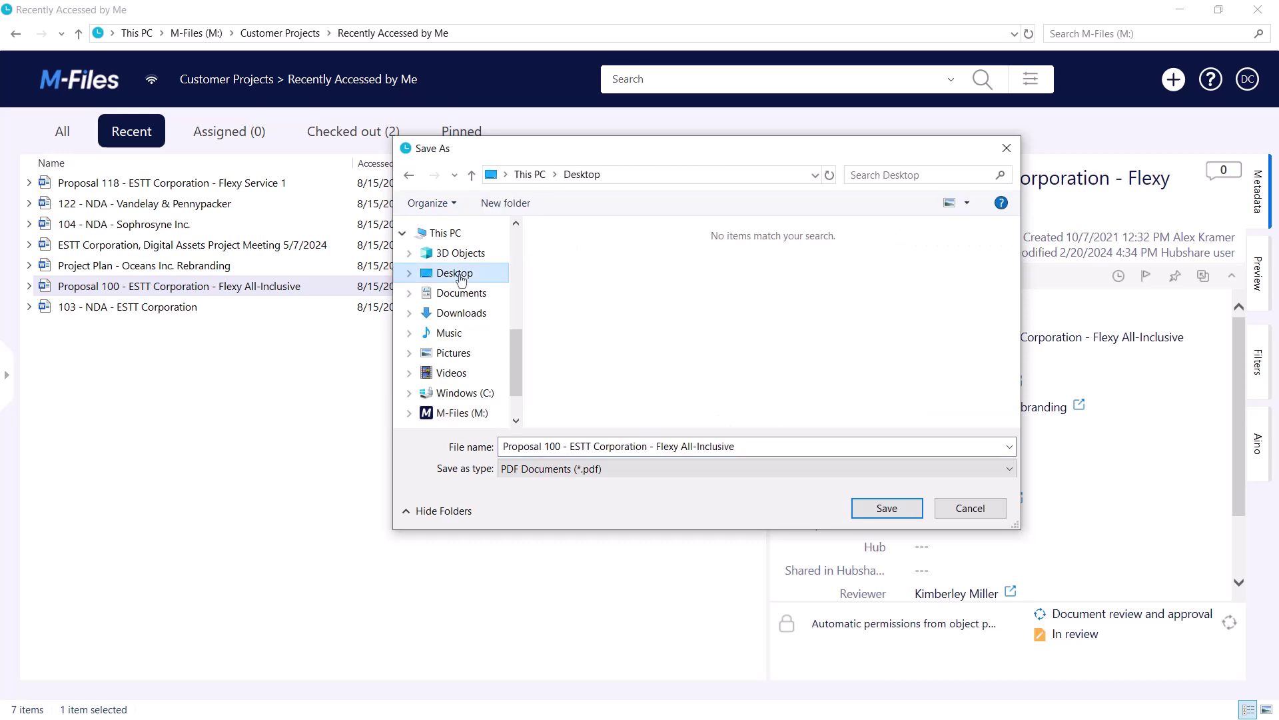
{"action": "left_click", "coordinate": [910, 512]}
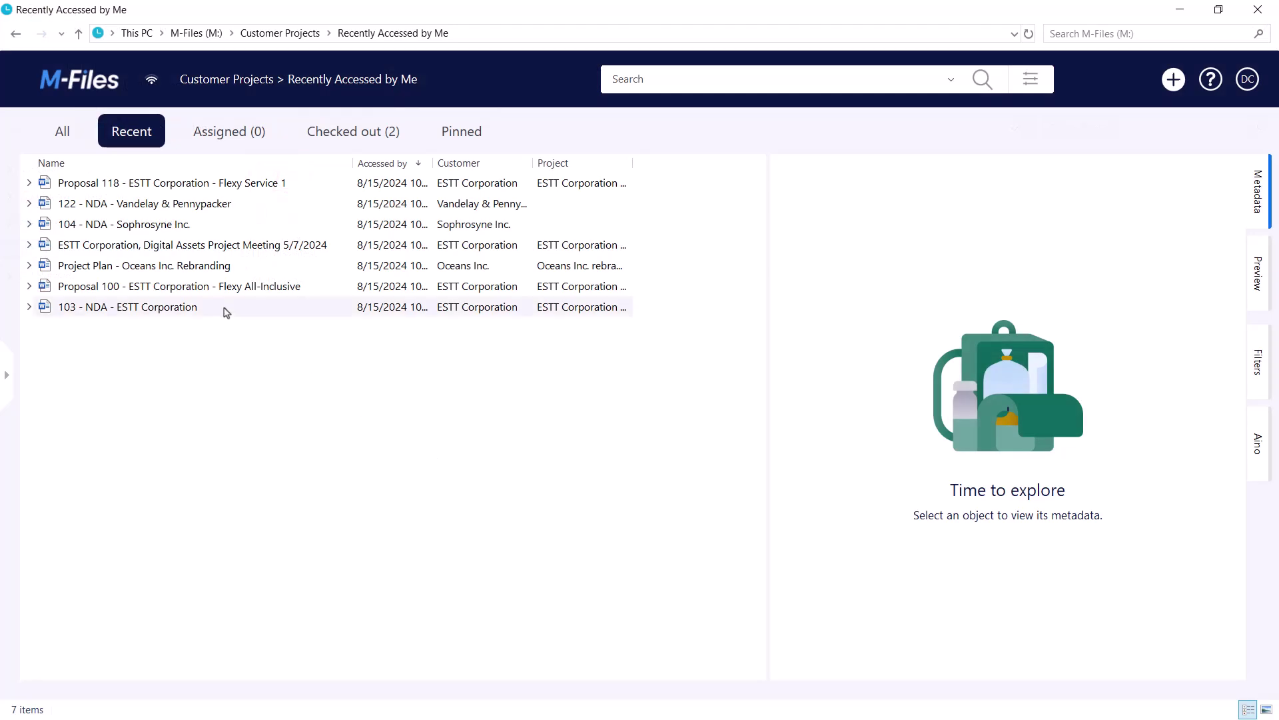
Convert Proposal 100 to PDF, replacing the original Word file as version 10
{"action": "right_click", "coordinate": [205, 291]}
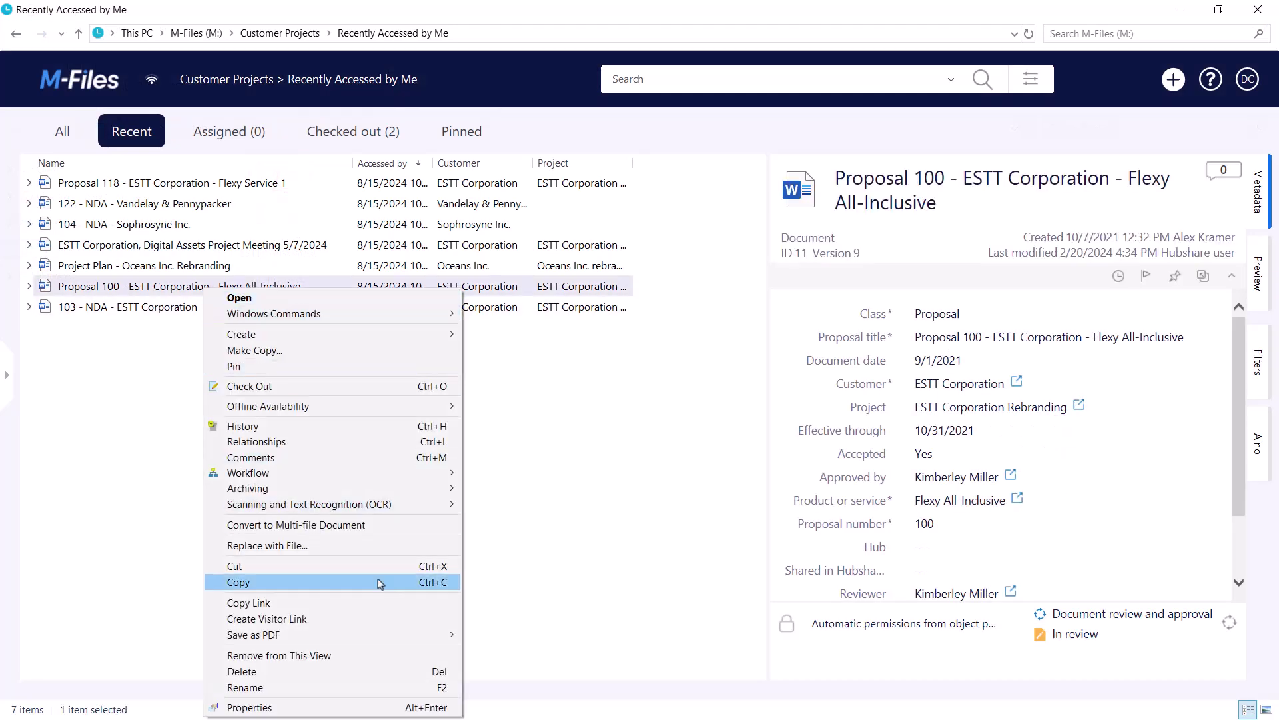
{"action": "mouse_move", "coordinate": [388, 638]}
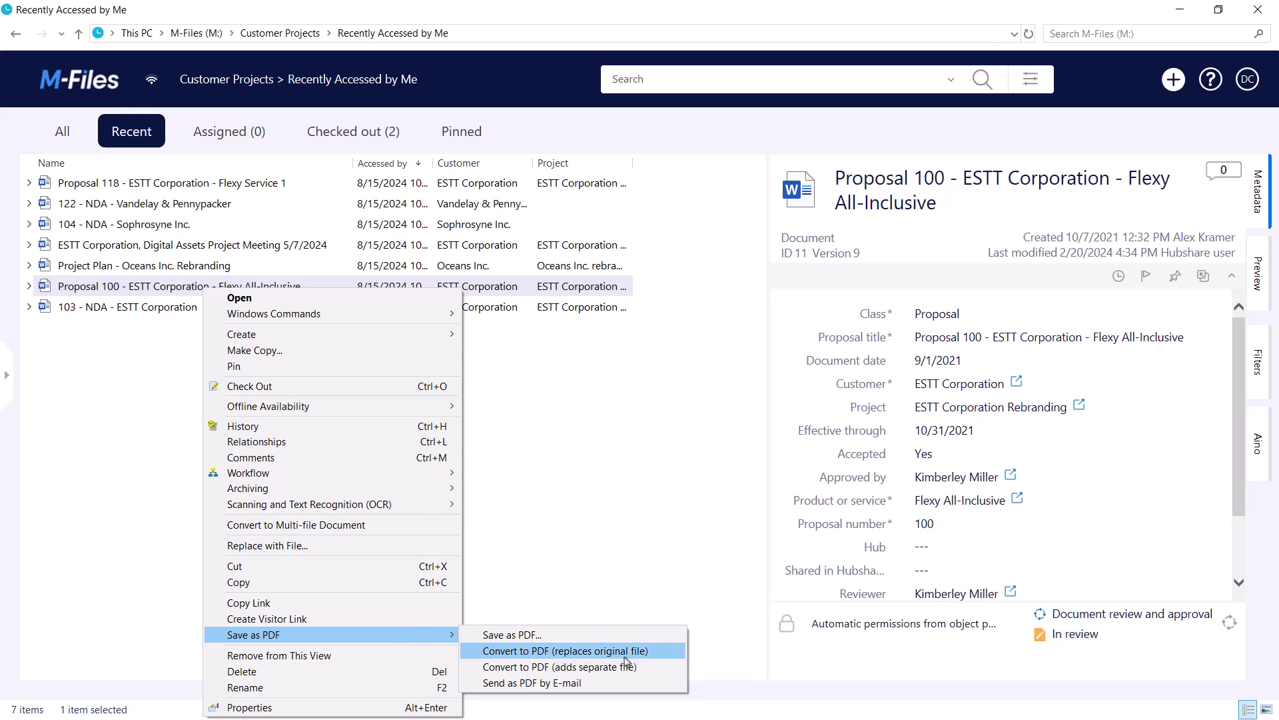
{"action": "left_click", "coordinate": [671, 659]}
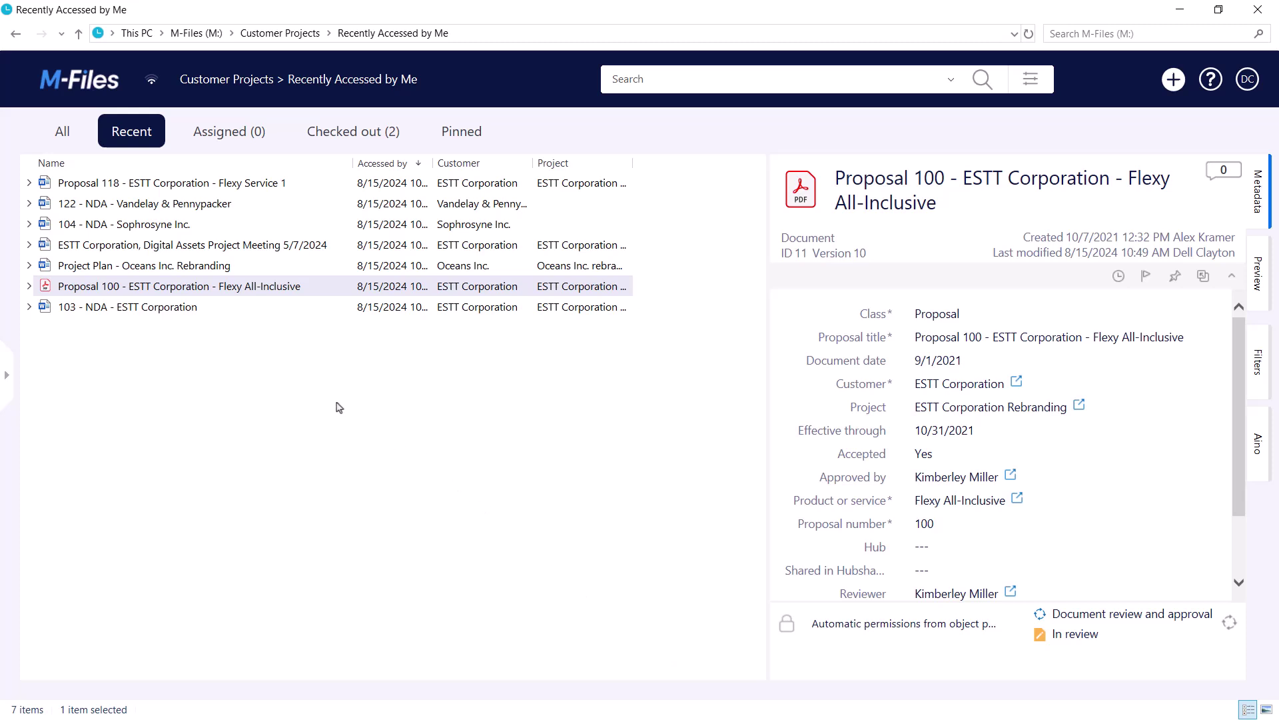
Convert Proposal 118 to PDF as a separate file beside its Word original
{"action": "left_click", "coordinate": [152, 190]}
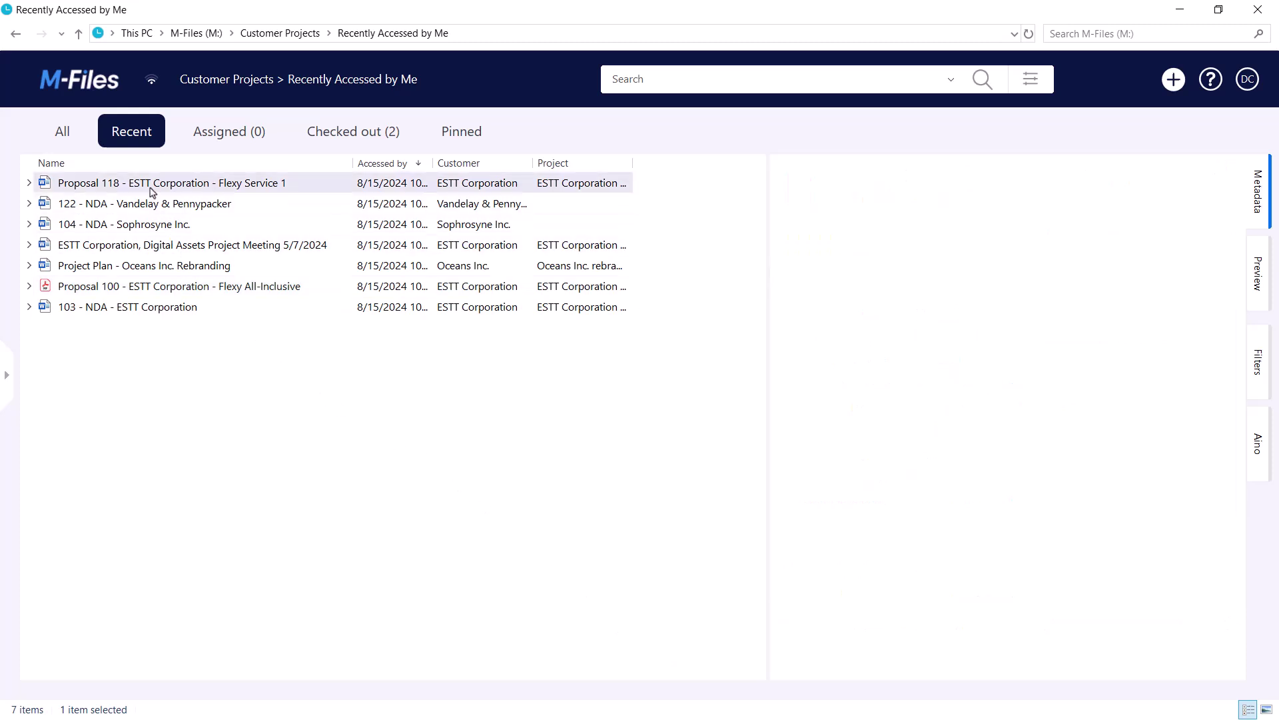
{"action": "right_click", "coordinate": [152, 192]}
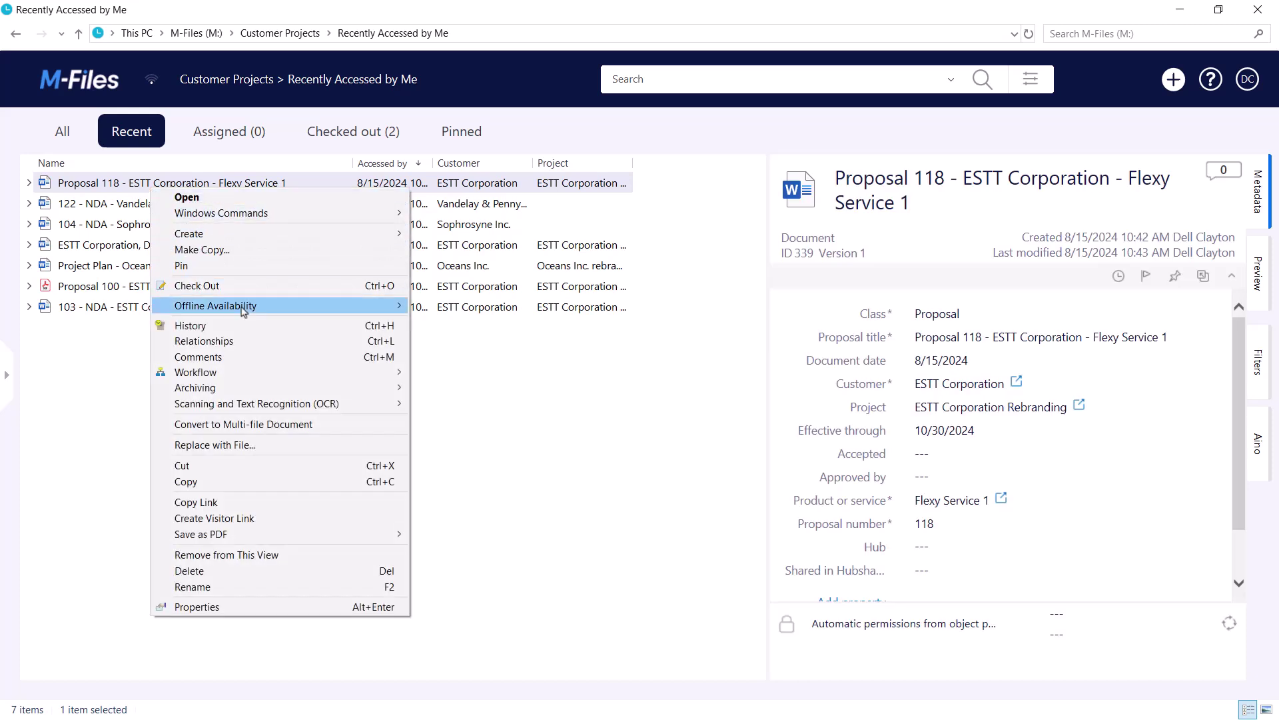
{"action": "mouse_move", "coordinate": [336, 537]}
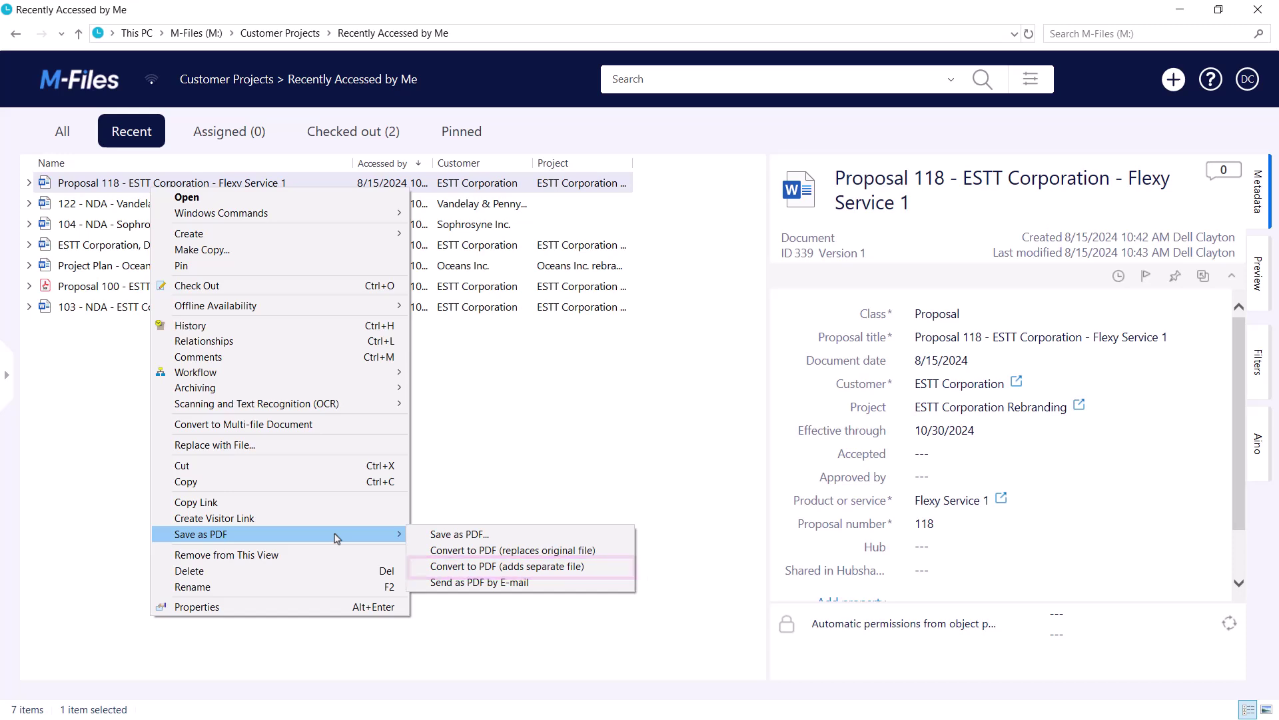
{"action": "left_click", "coordinate": [601, 566]}
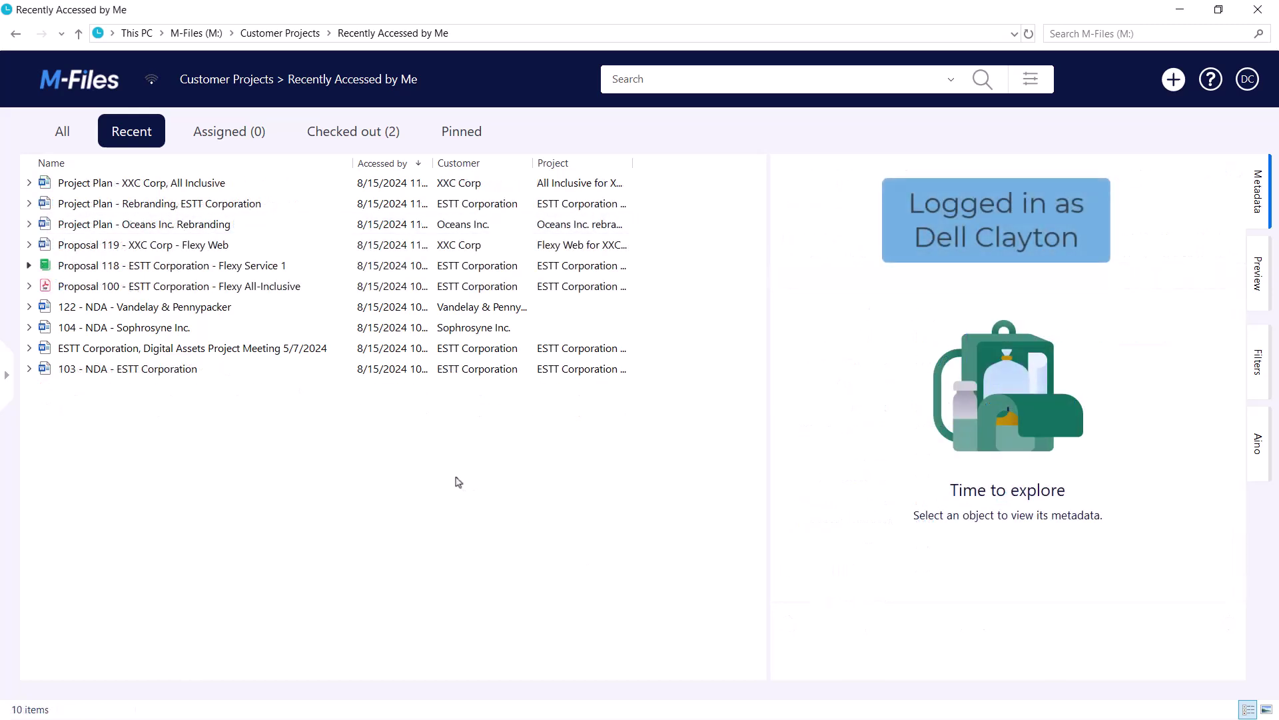
Assign the Document review and approval workflow to Project Plan - XXC Corp, All Inclusive
{"action": "left_click", "coordinate": [173, 190]}
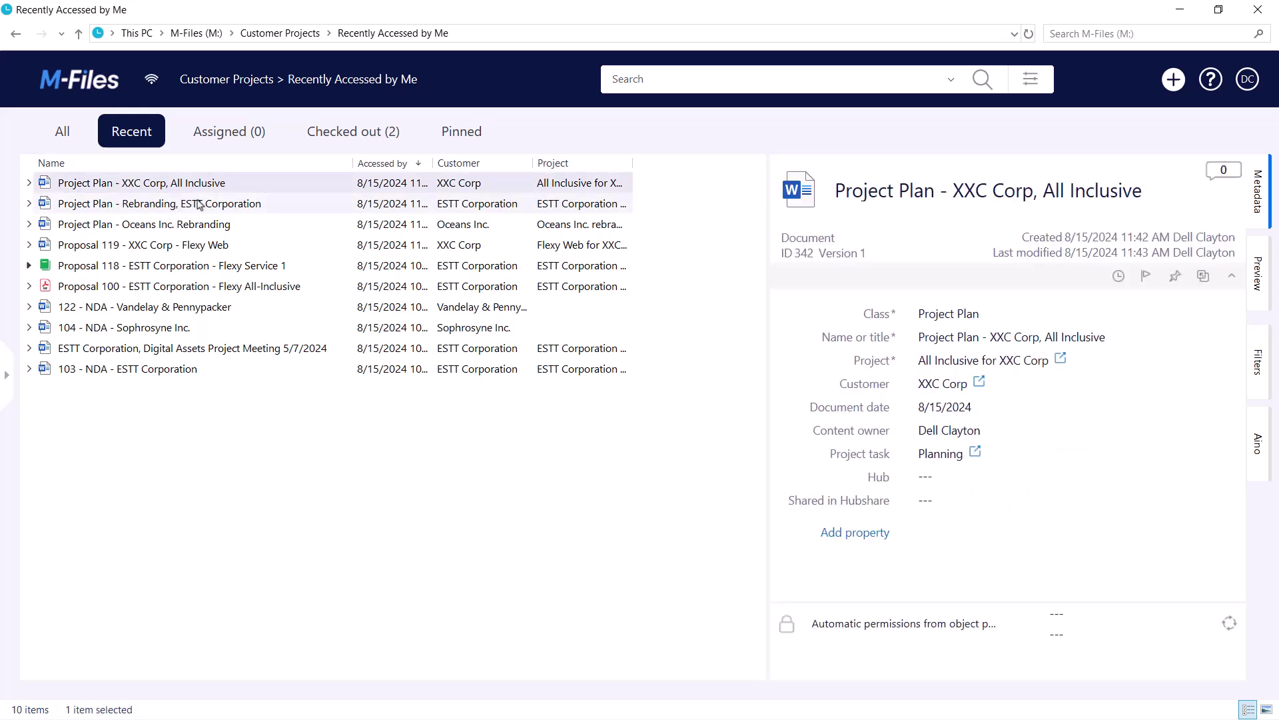
{"action": "left_click", "coordinate": [1076, 618]}
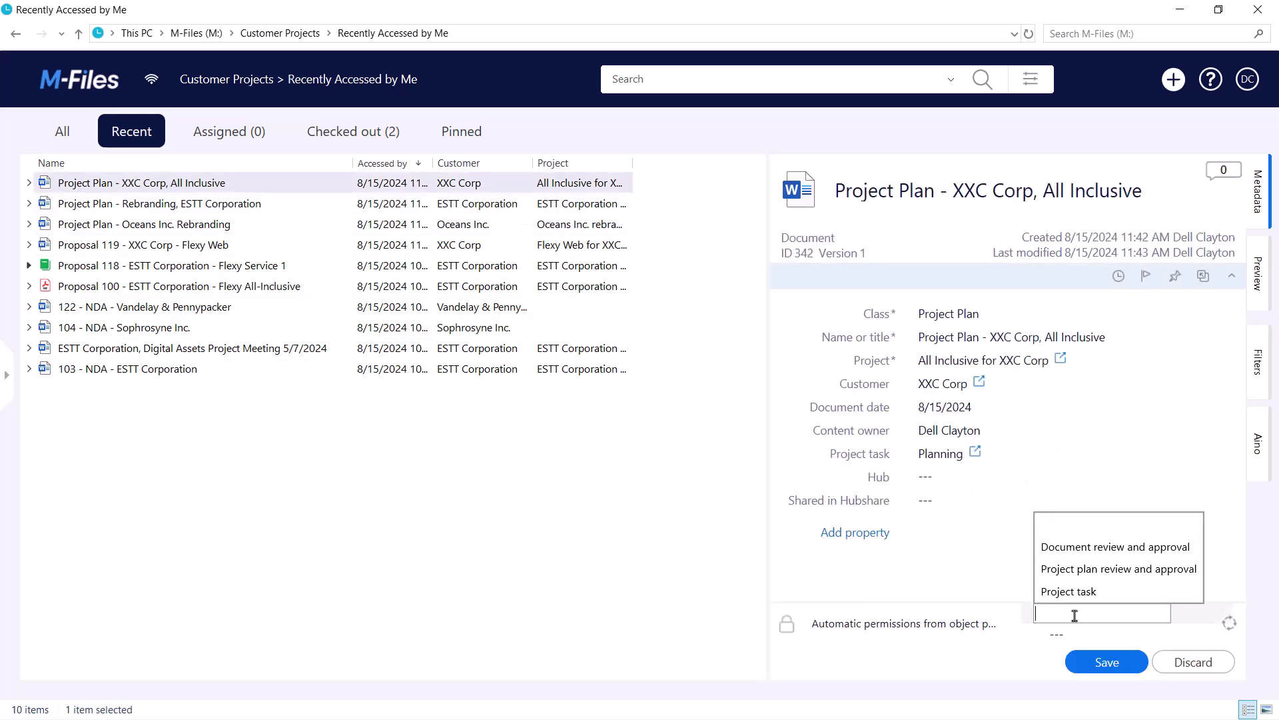
{"action": "left_click", "coordinate": [1092, 551]}
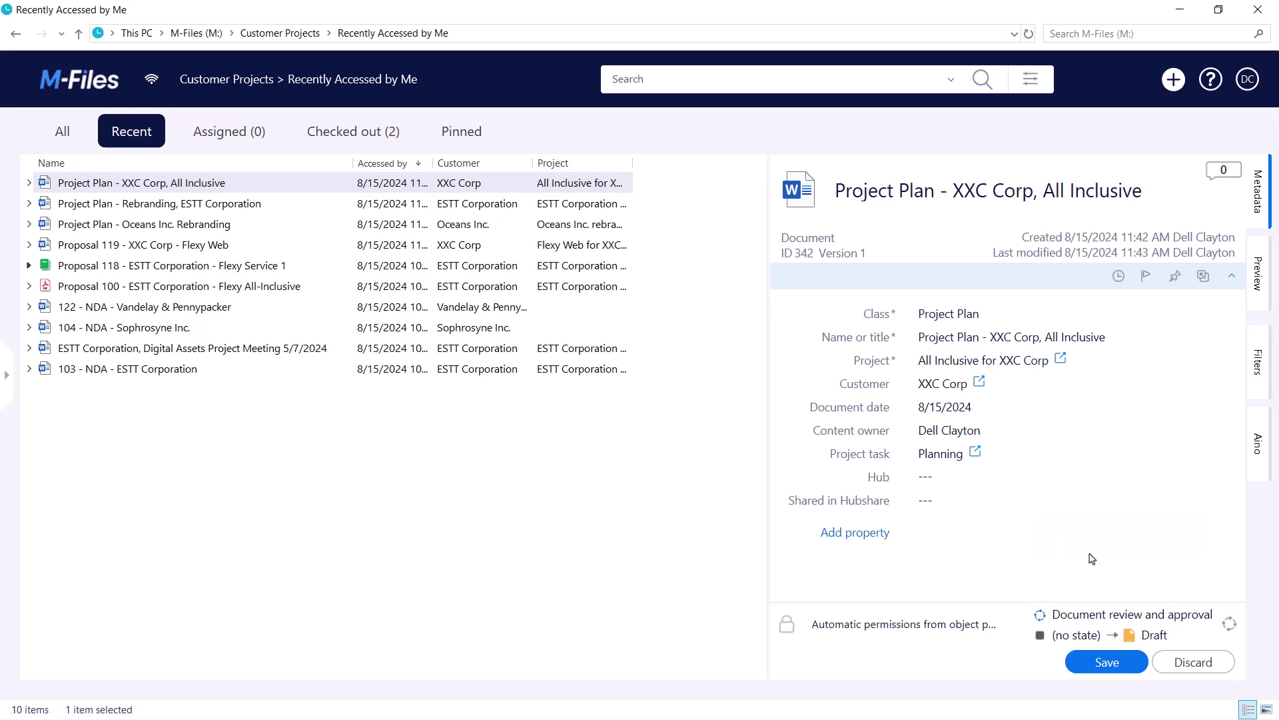
{"action": "left_click", "coordinate": [1107, 661]}
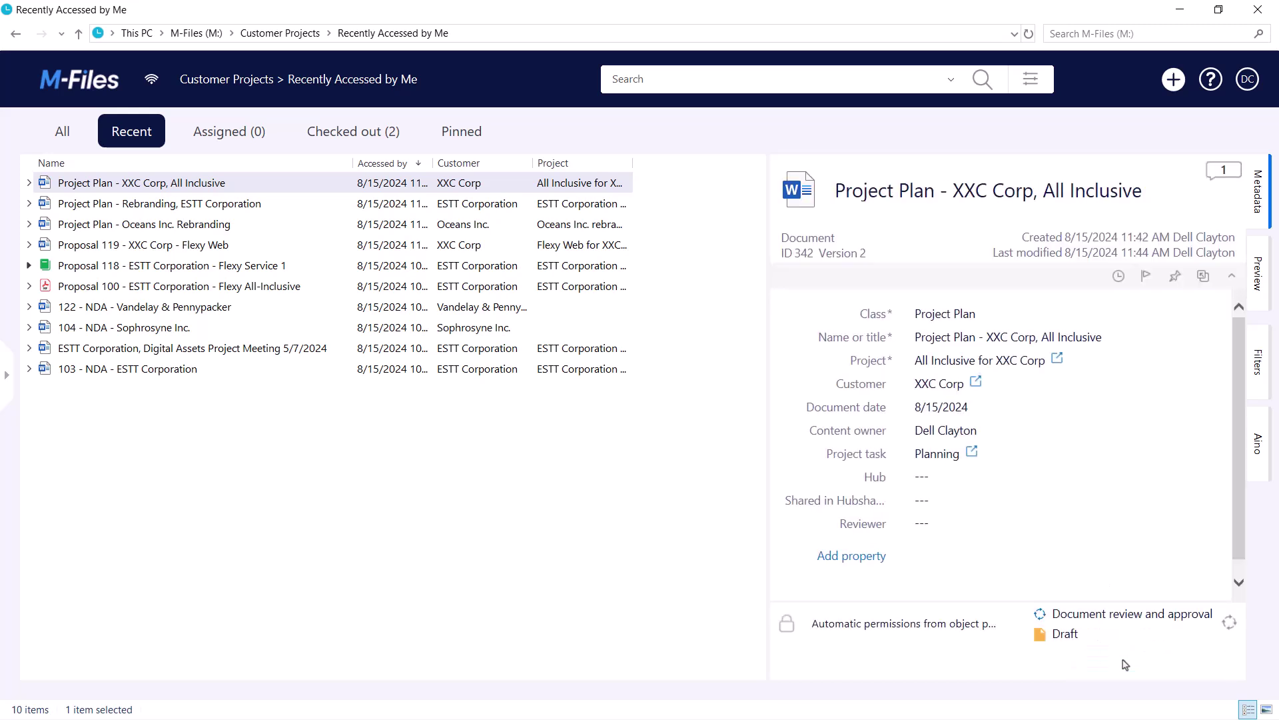
Set the suggested colleague as Reviewer and transition the project plan to In review
{"action": "left_click", "coordinate": [1003, 532]}
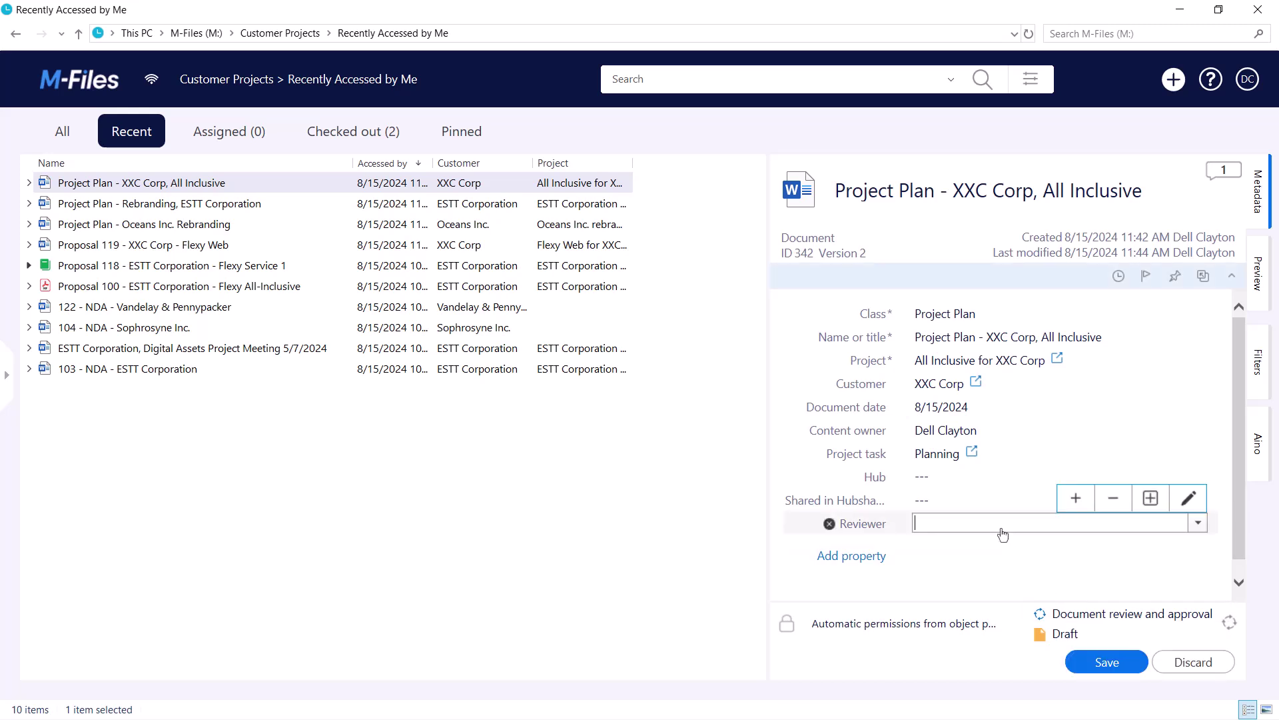
{"action": "type", "text": "max"}
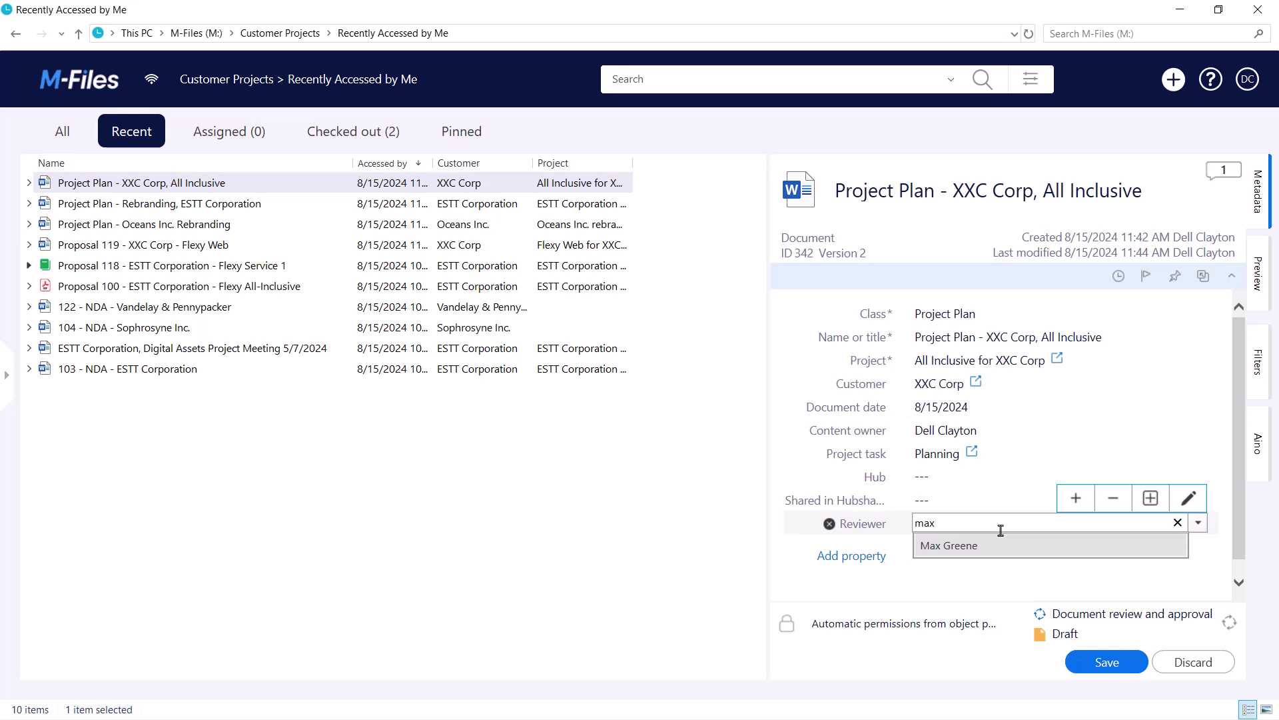
{"action": "left_click", "coordinate": [1009, 547]}
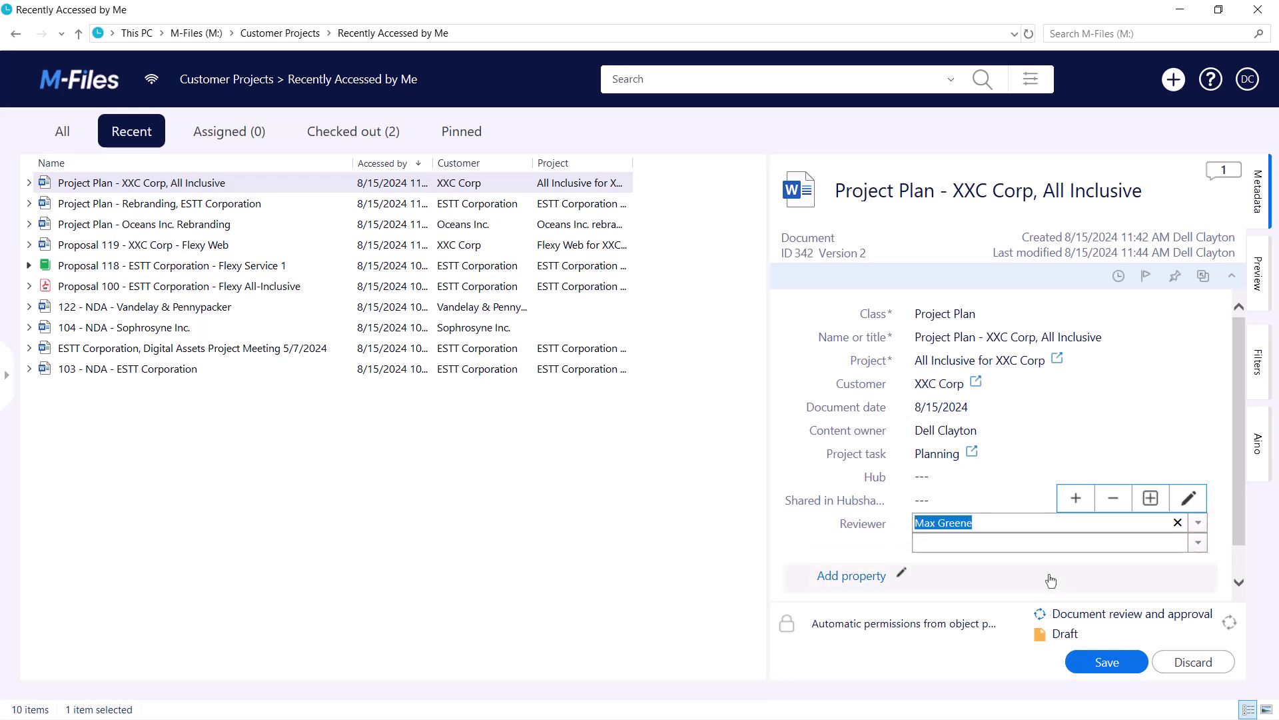
{"action": "left_click", "coordinate": [1085, 636]}
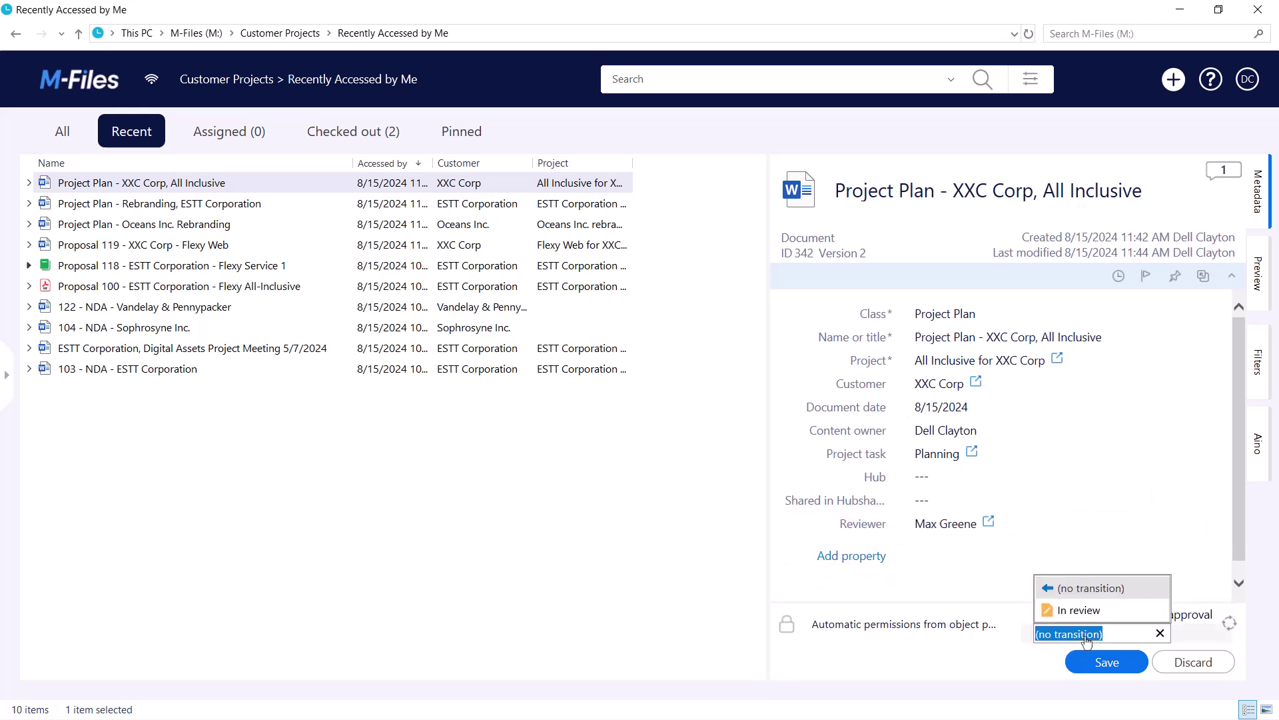
{"action": "left_click", "coordinate": [1109, 611]}
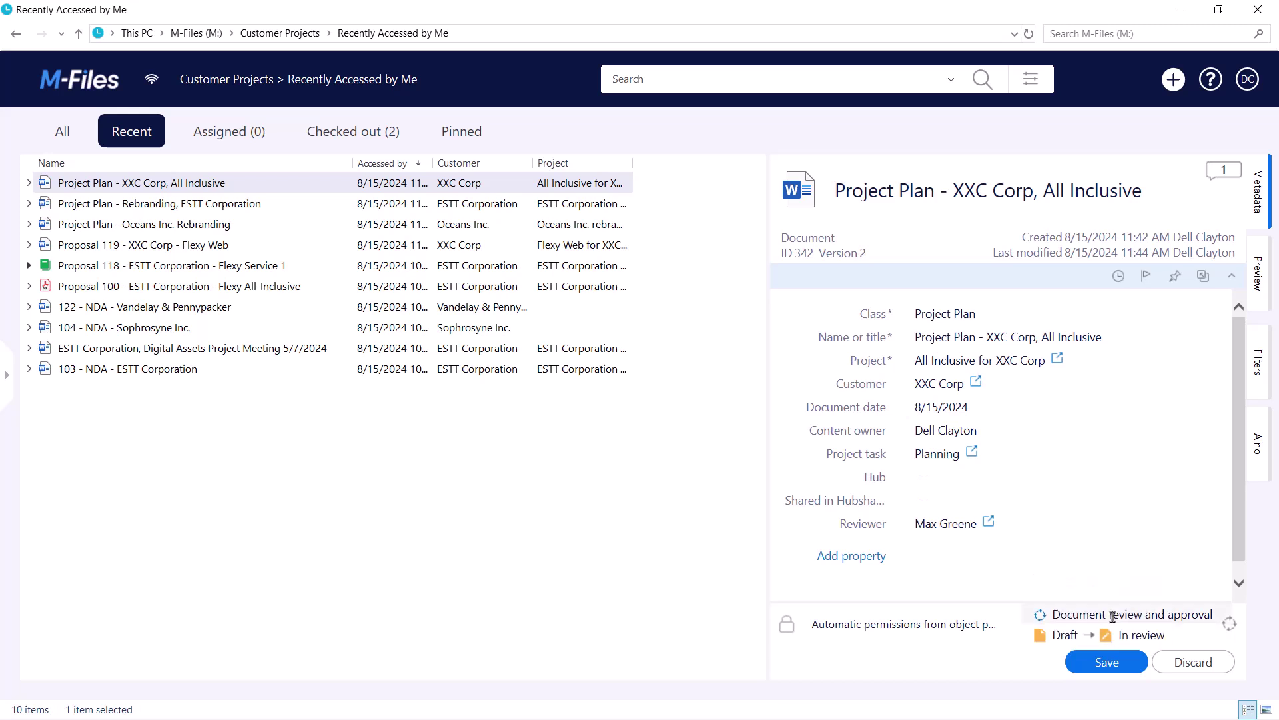
{"action": "left_click", "coordinate": [1104, 661]}
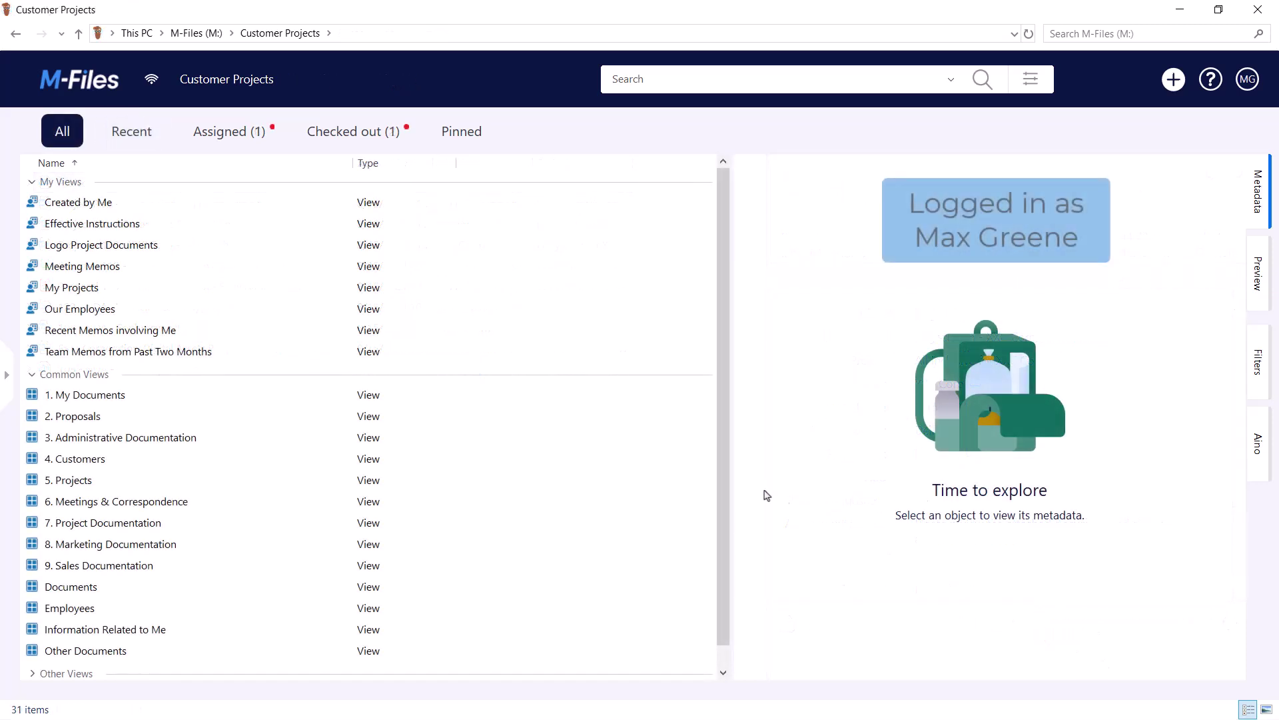
From the Assigned view, set the XXC Corp project plan's workflow state to Approved
{"action": "left_click", "coordinate": [258, 135]}
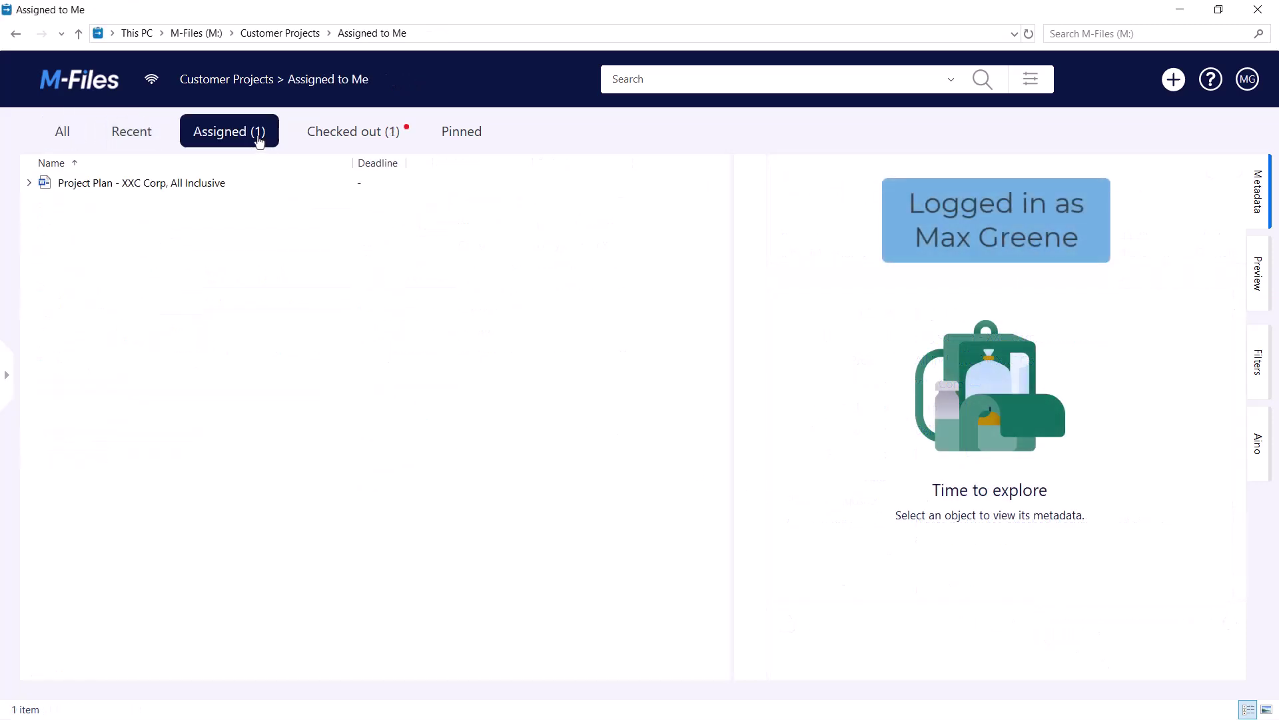
{"action": "left_click", "coordinate": [162, 186]}
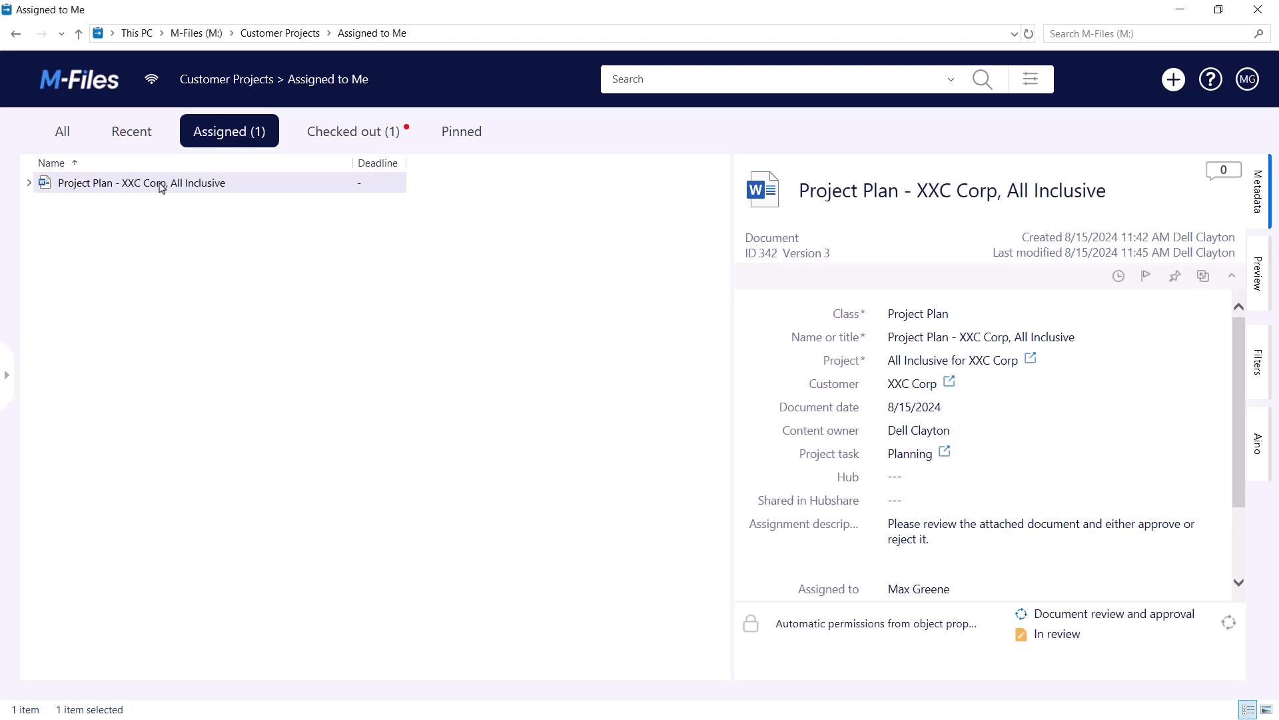
{"action": "left_click", "coordinate": [1097, 644]}
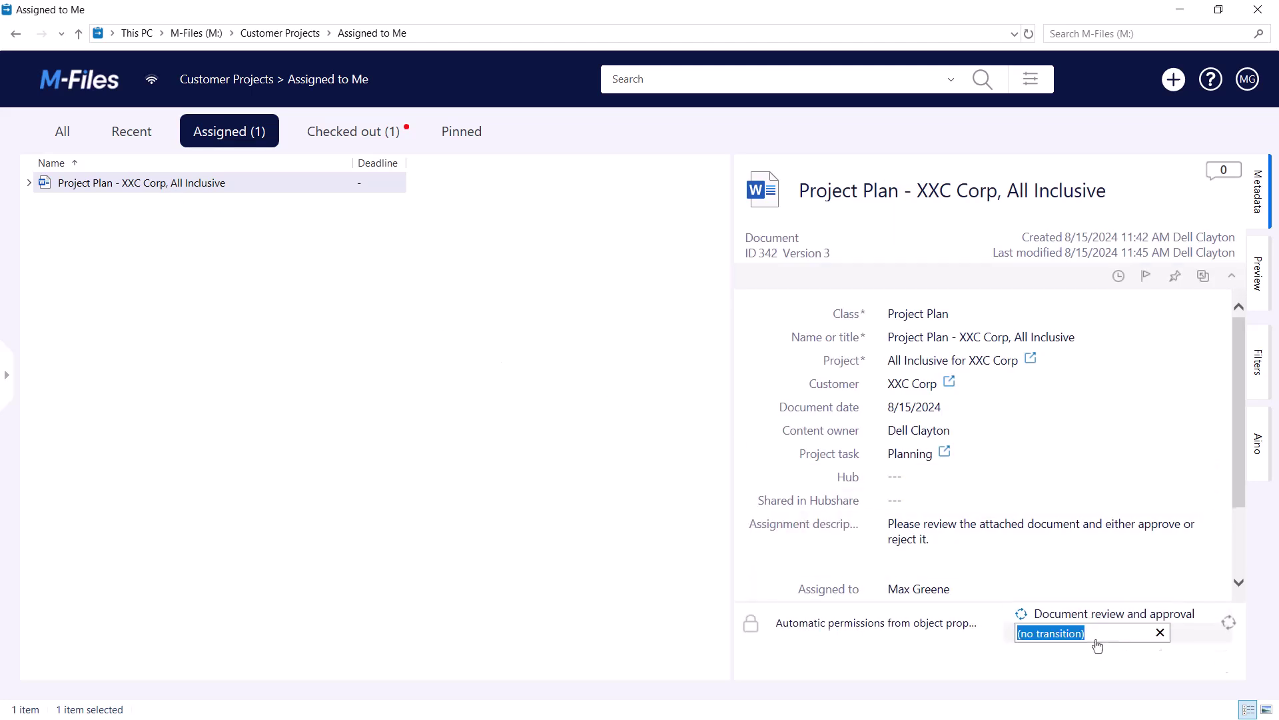
{"action": "left_click", "coordinate": [1087, 599]}
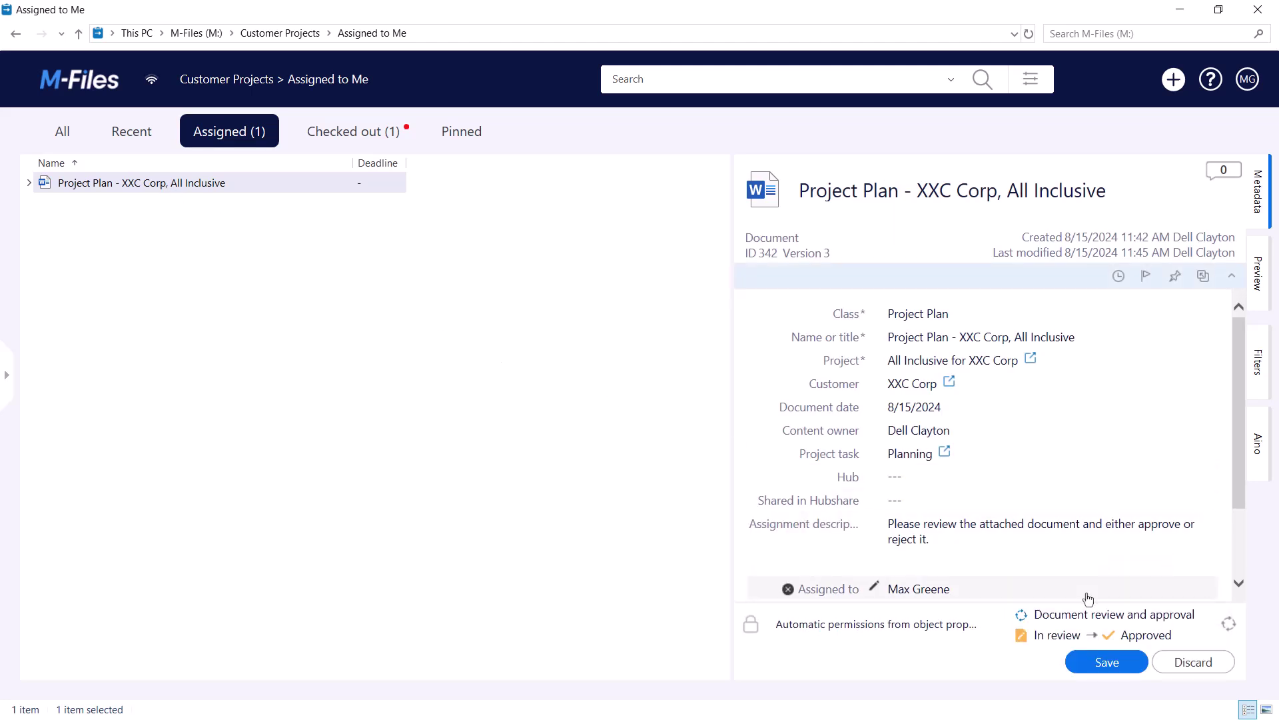
{"action": "left_click", "coordinate": [1106, 663]}
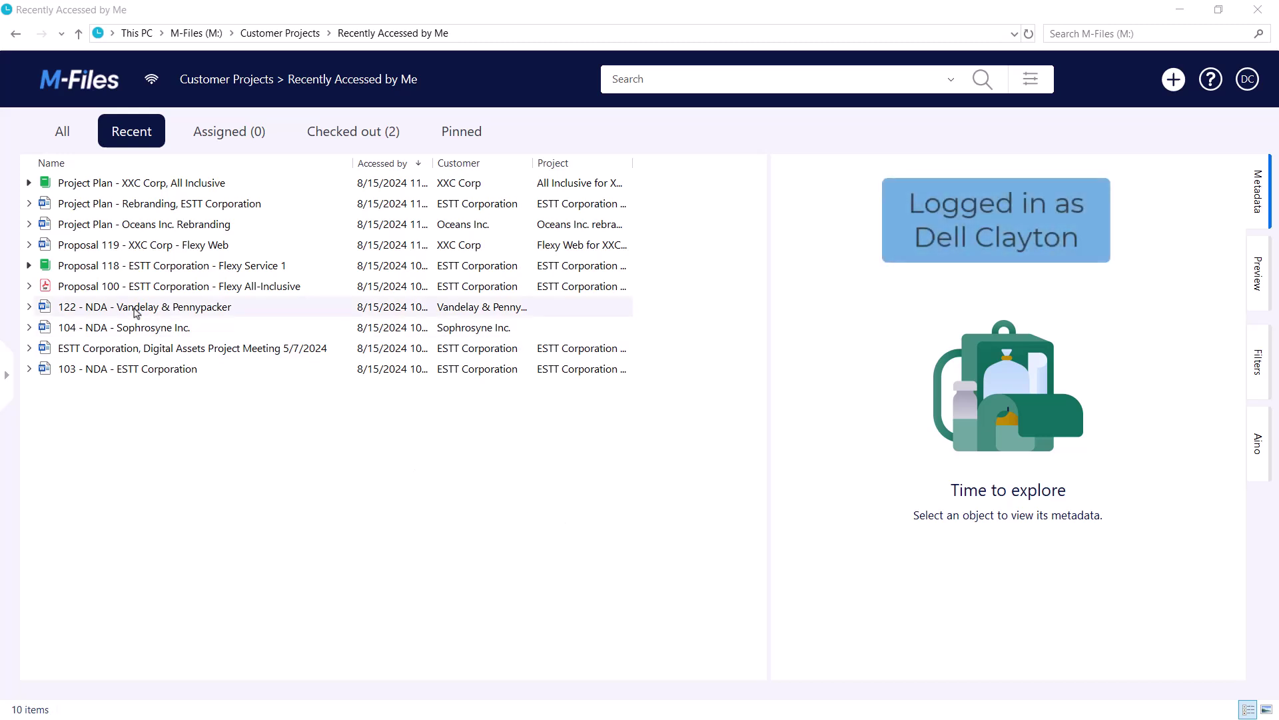
Expand the XXC Corp project plan row and select its generated PDF file
{"action": "left_click", "coordinate": [29, 183]}
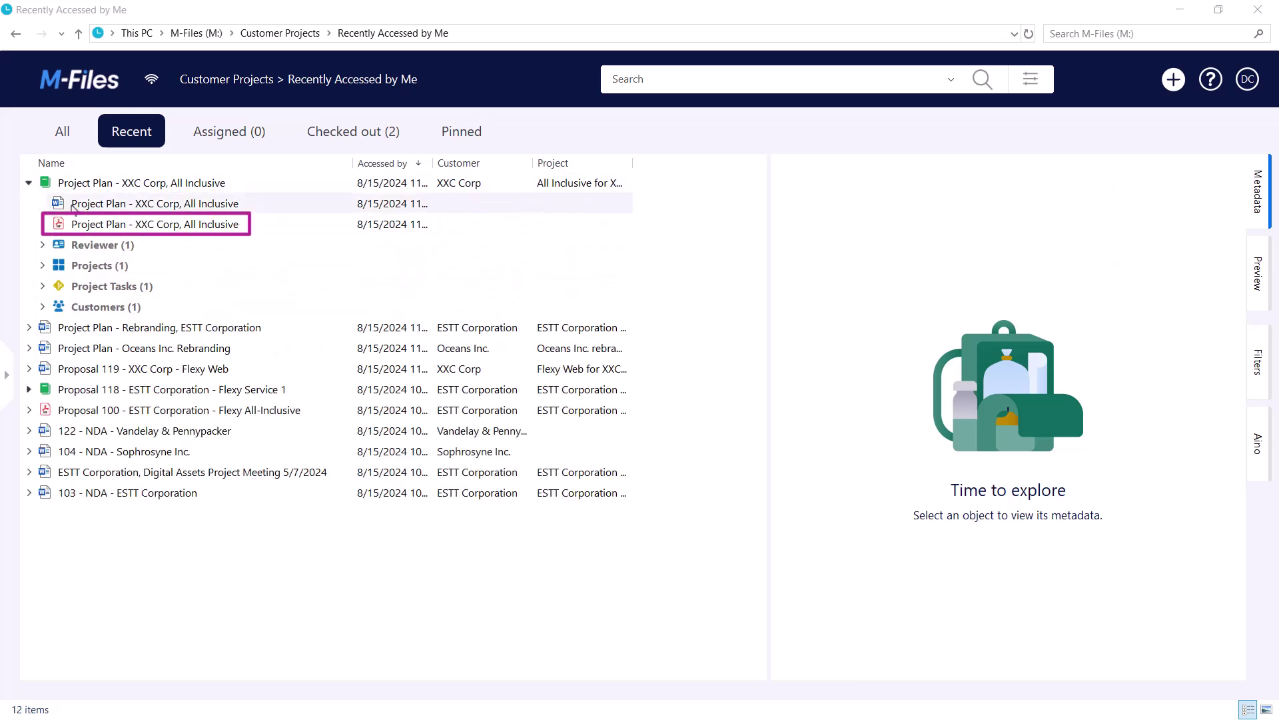
{"action": "left_click", "coordinate": [120, 228]}
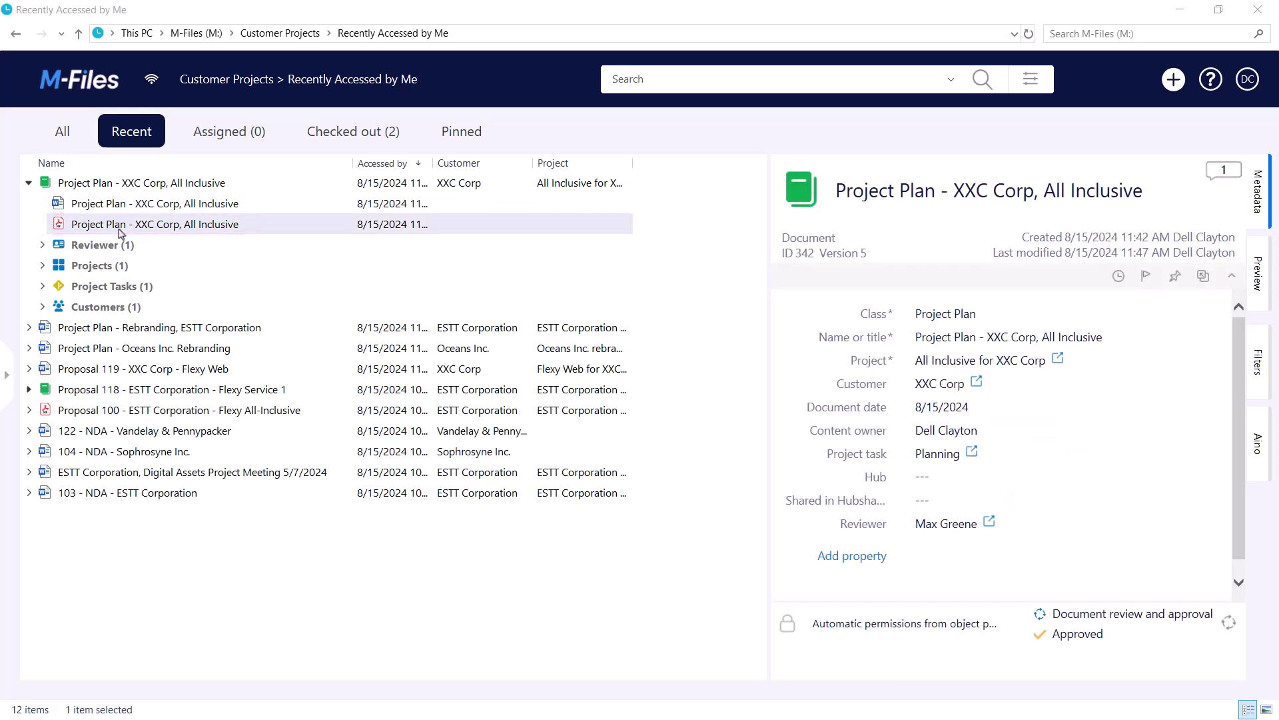